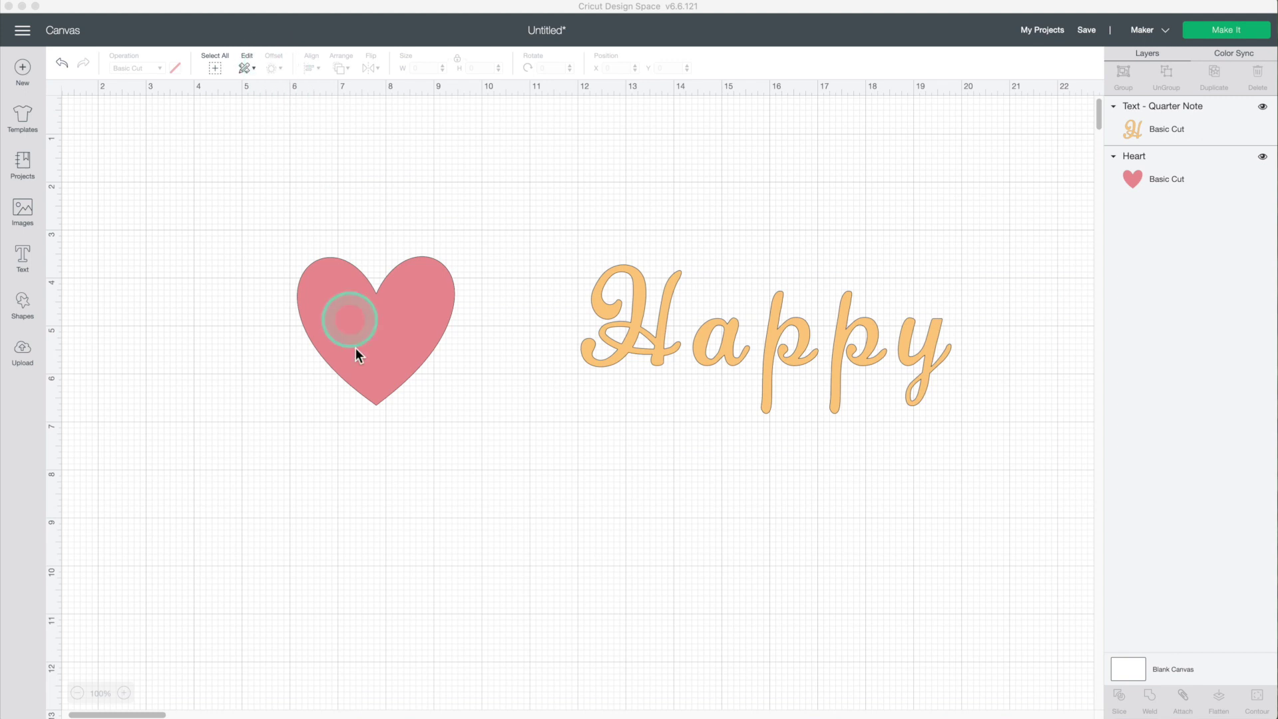
# Step: Select the heart and the Happy text, clear the selection, and bring up the main menu
pyautogui.click(390, 348)
pyautogui.click(390, 347)
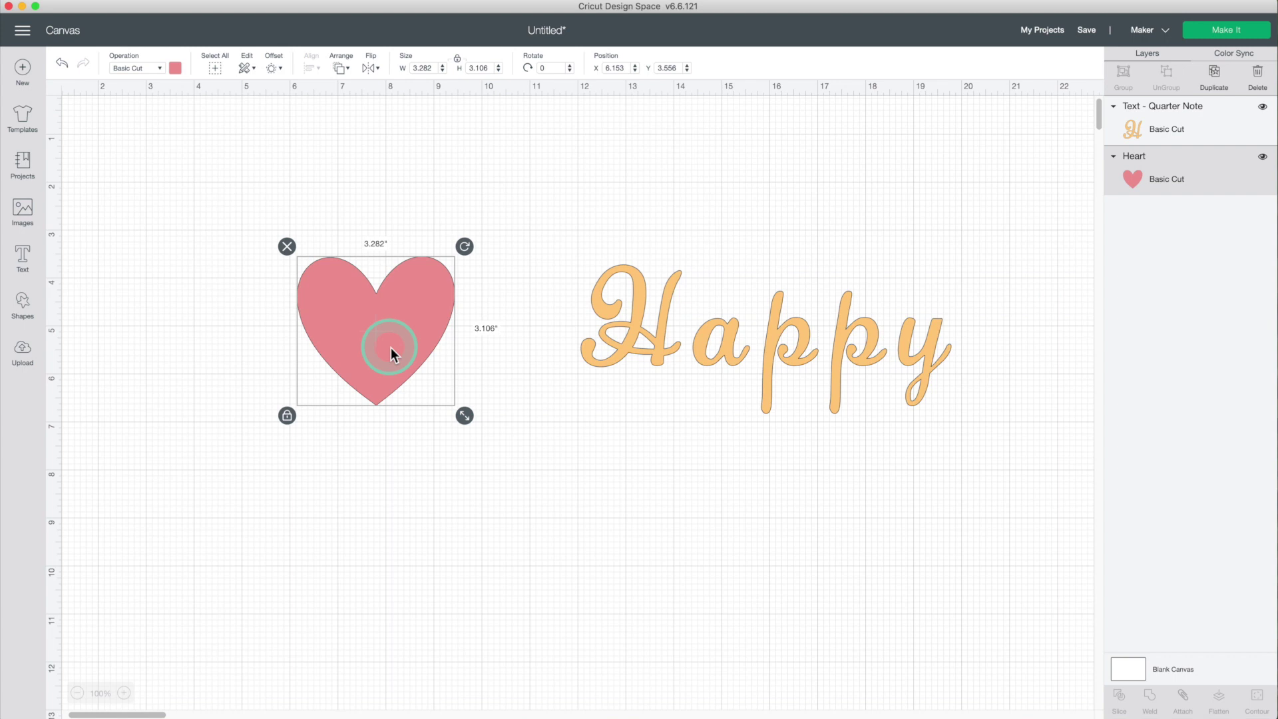
pyautogui.click(707, 357)
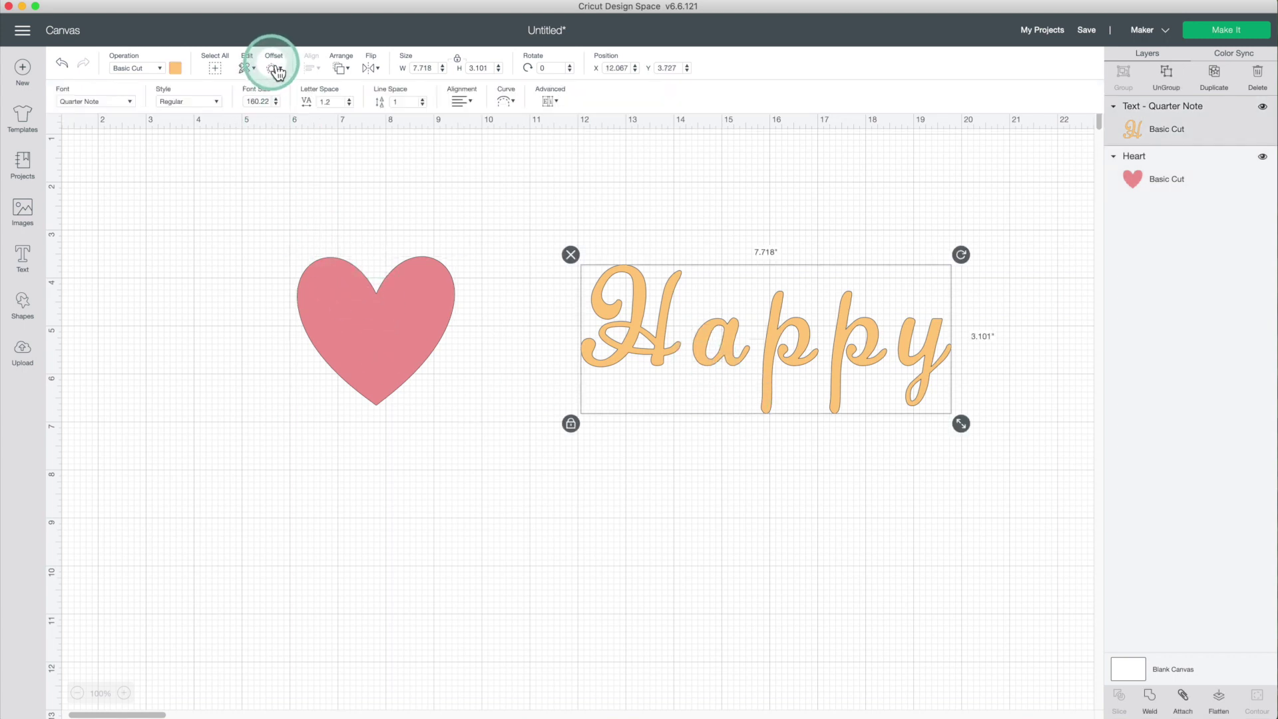
pyautogui.click(501, 250)
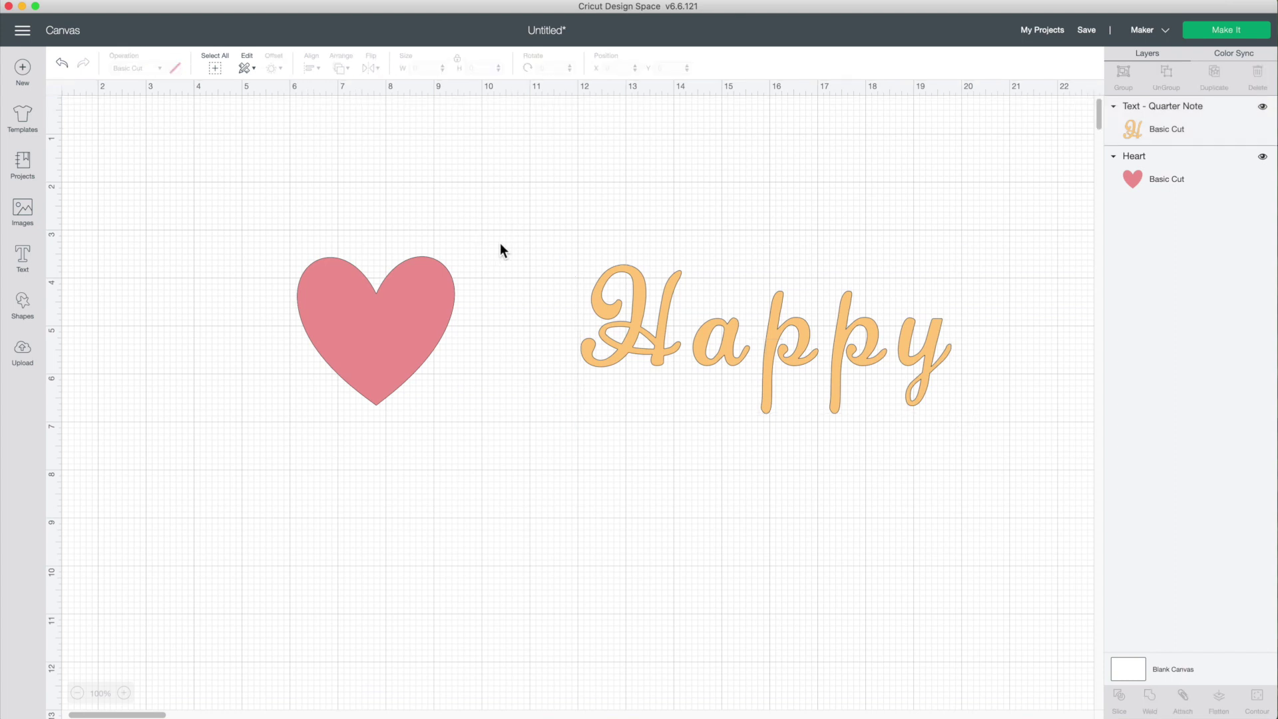
pyautogui.click(29, 41)
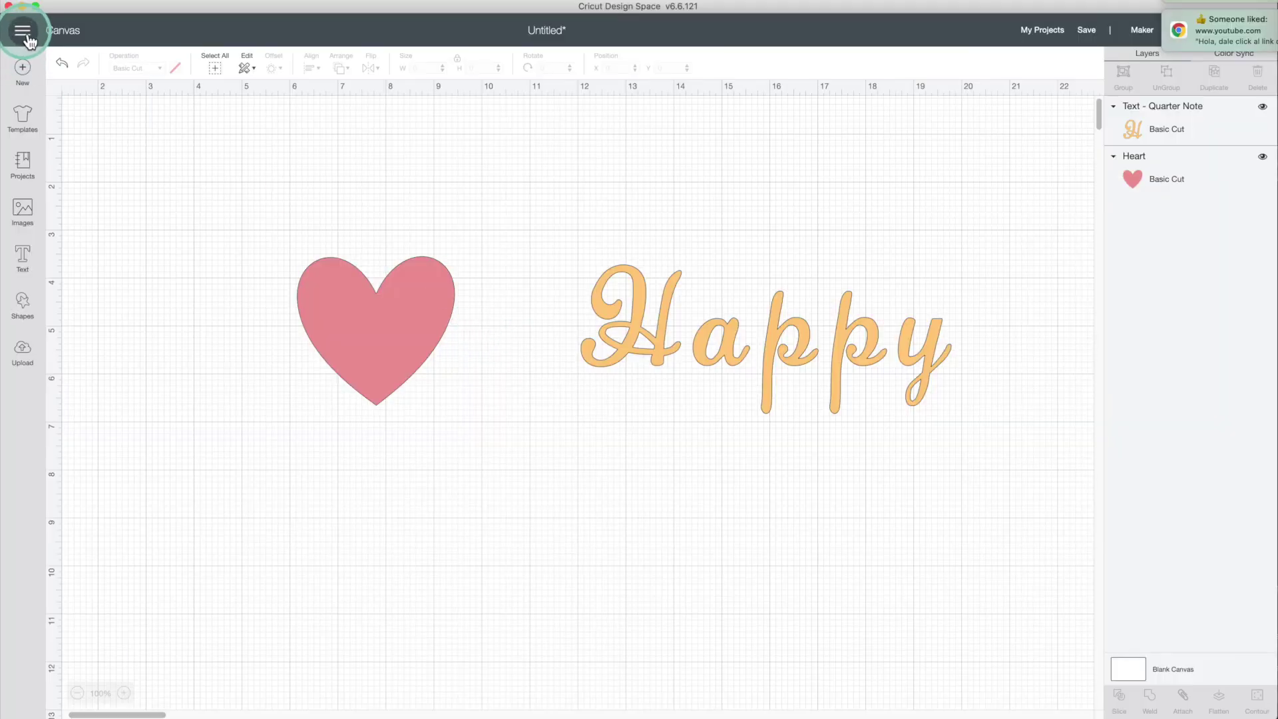
# Step: In Settings from the main menu, confirm Canvas Style is set to New
pyautogui.click(21, 36)
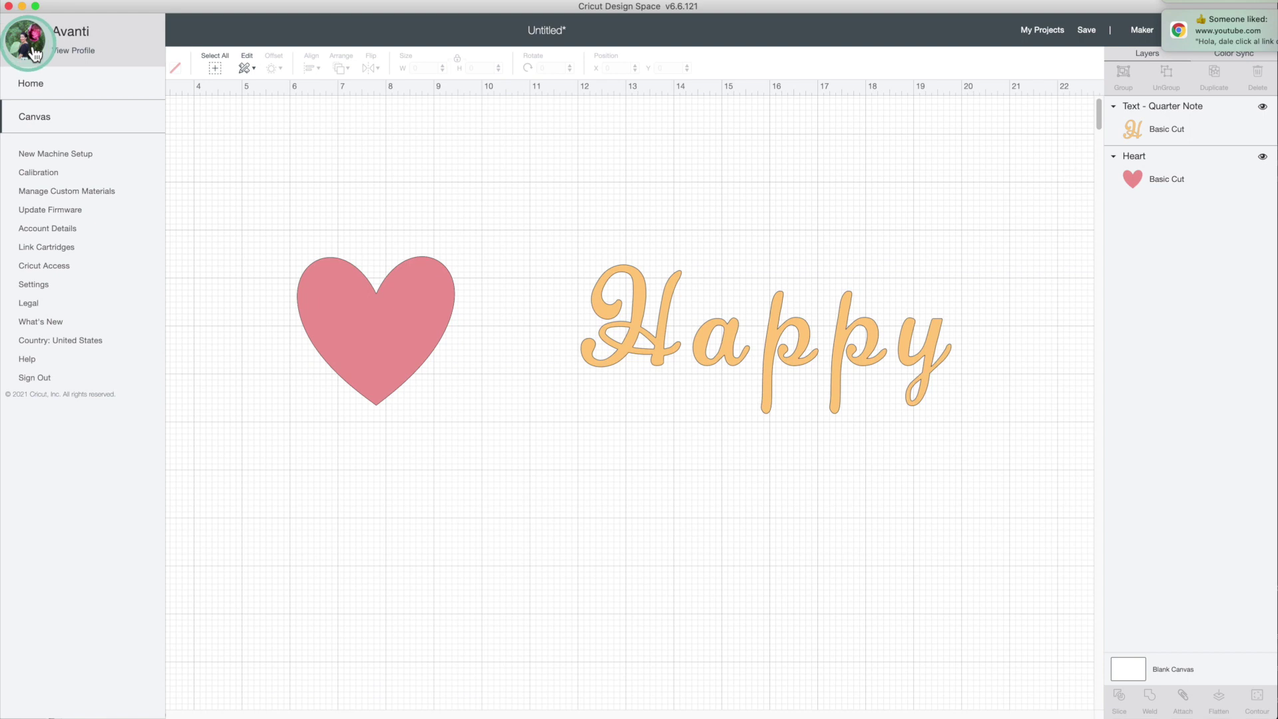
pyautogui.click(39, 285)
pyautogui.click(558, 400)
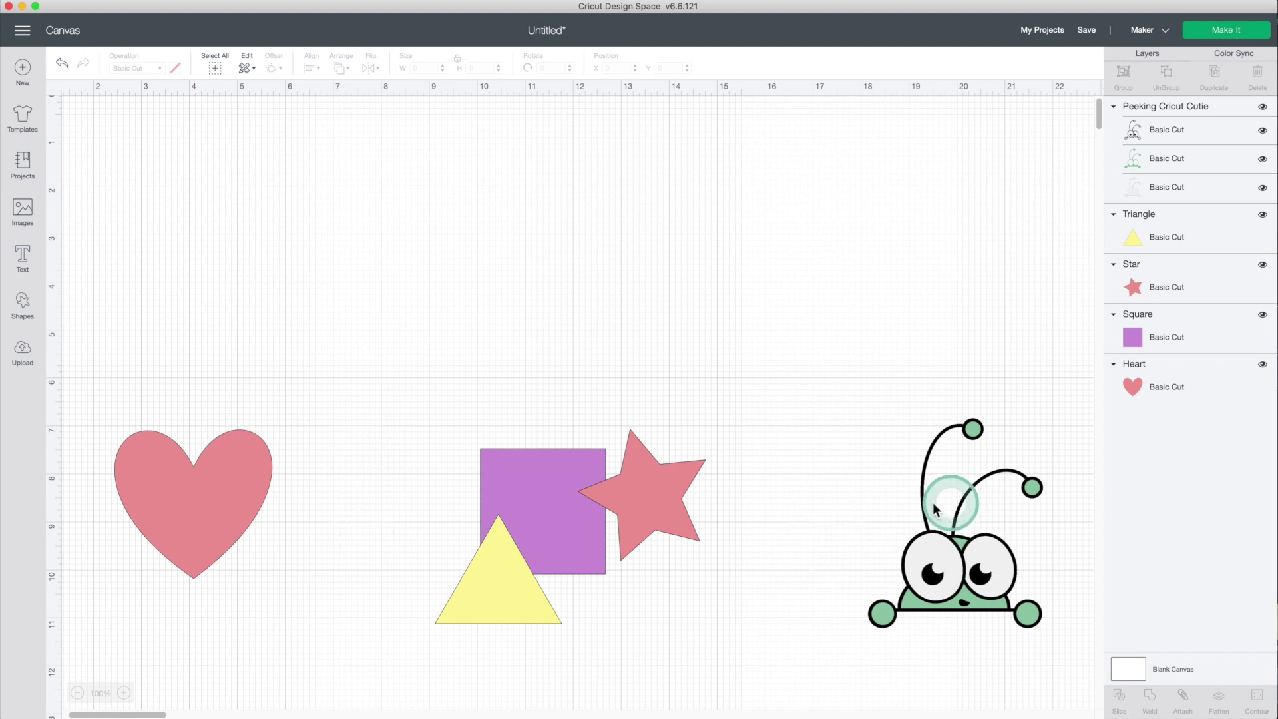
pyautogui.click(257, 436)
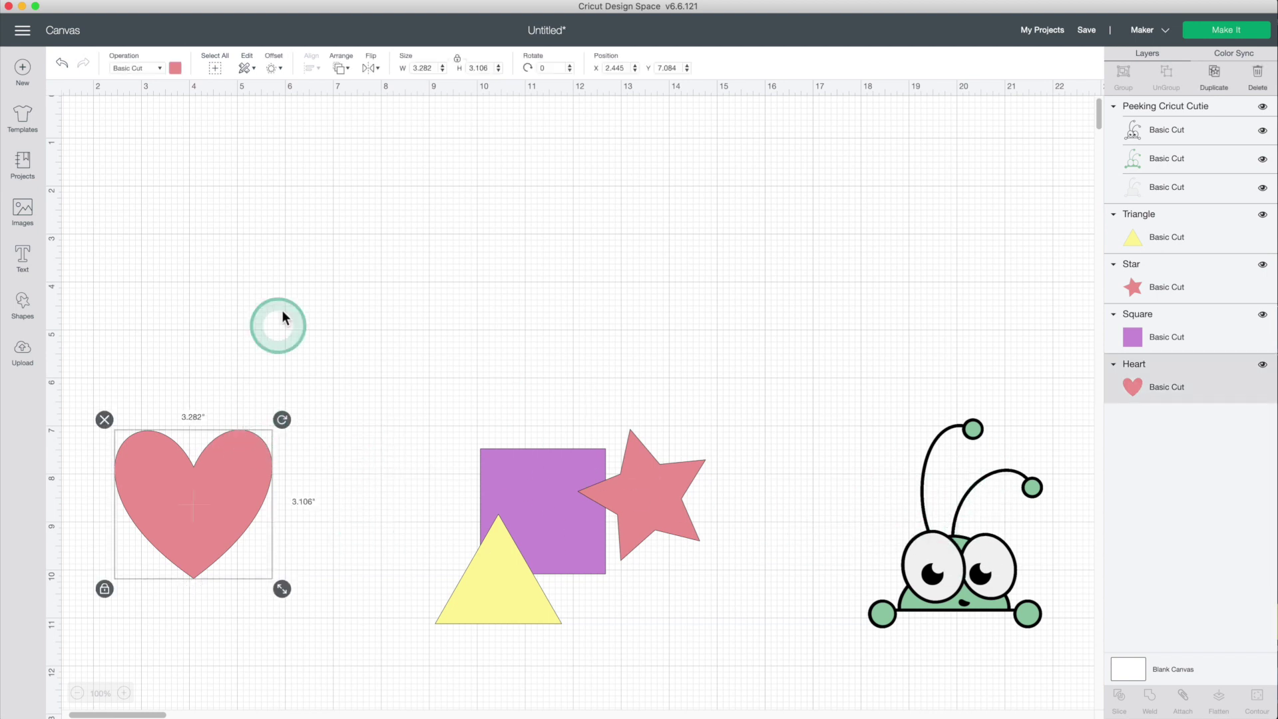
pyautogui.click(274, 69)
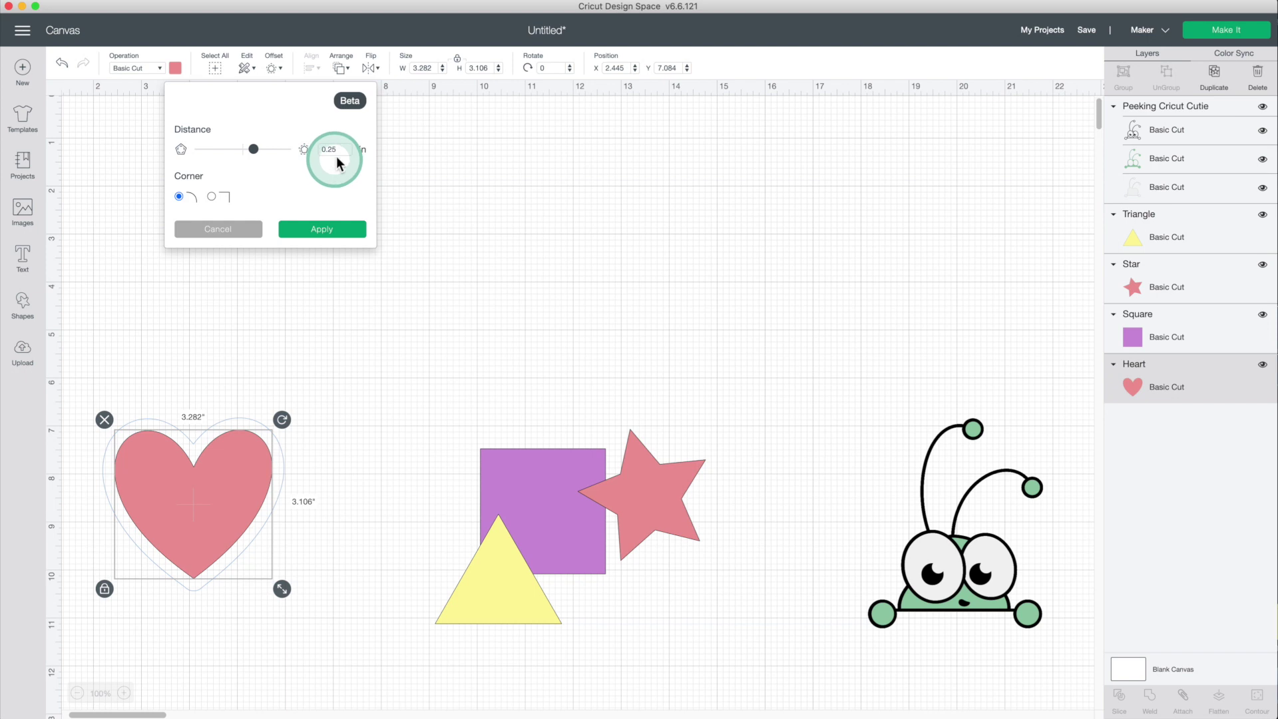
pyautogui.click(442, 187)
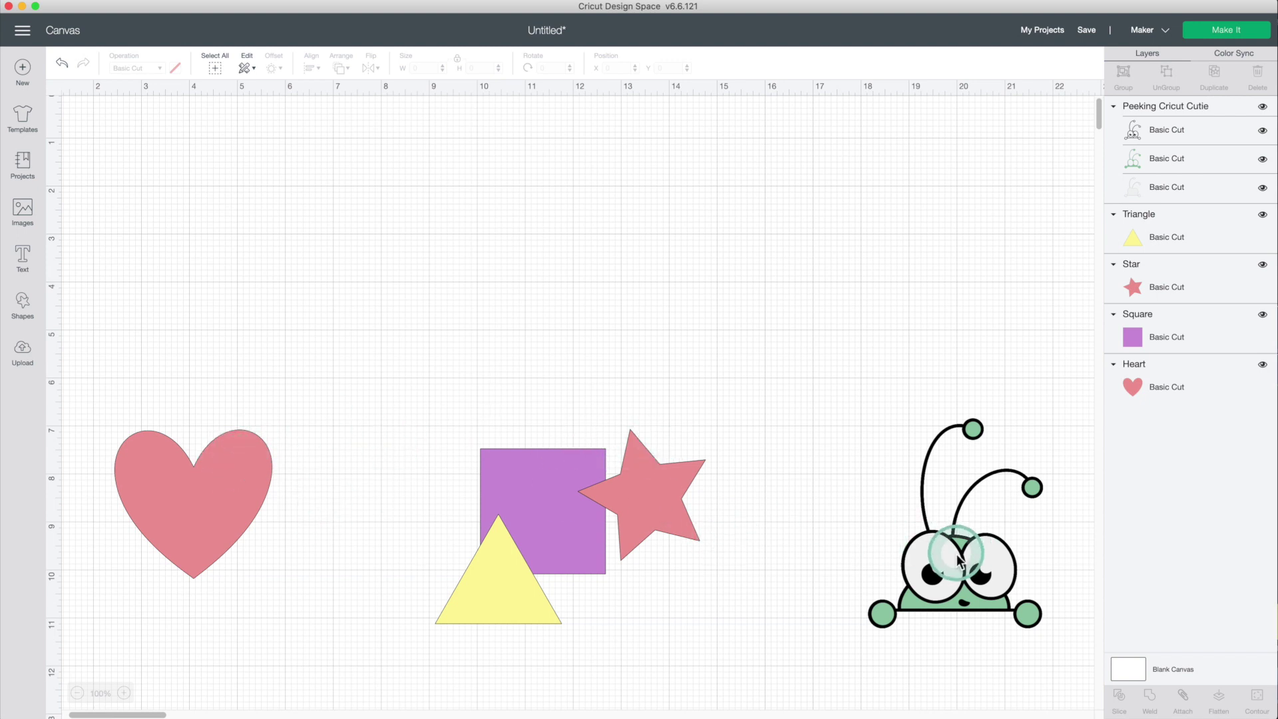
pyautogui.click(236, 493)
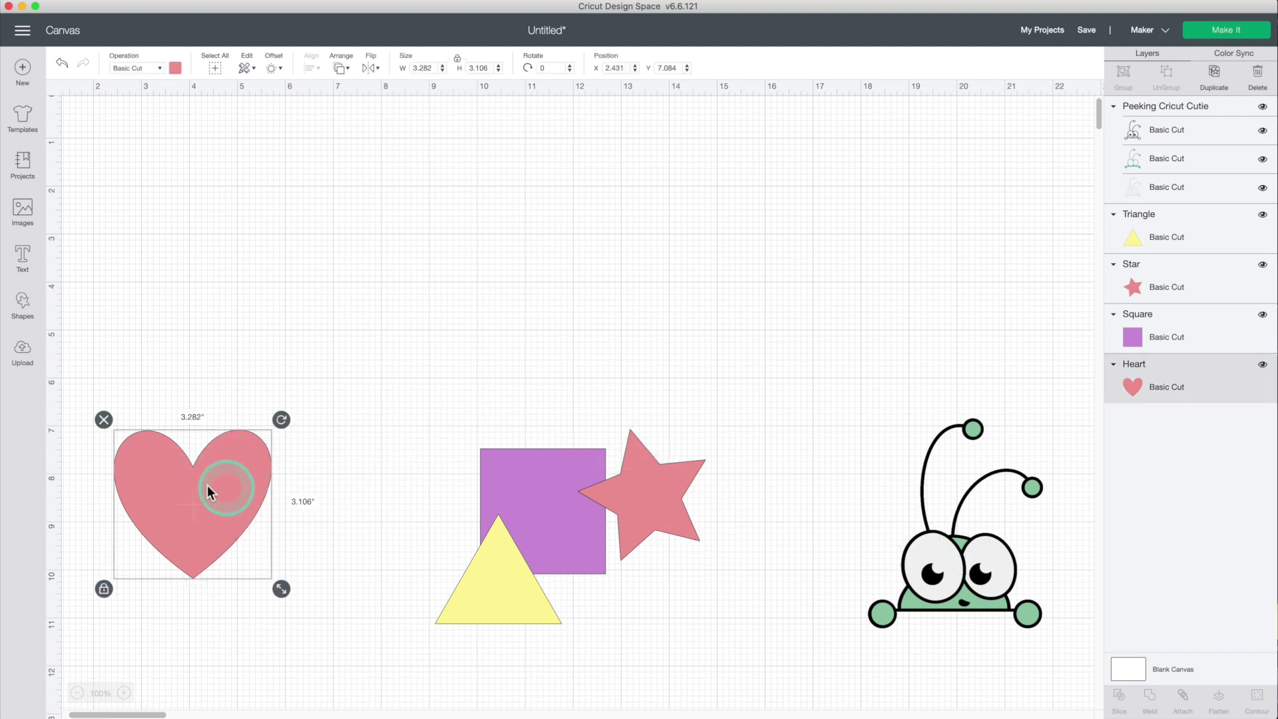
pyautogui.moveTo(500, 391); pyautogui.dragTo(692, 599)
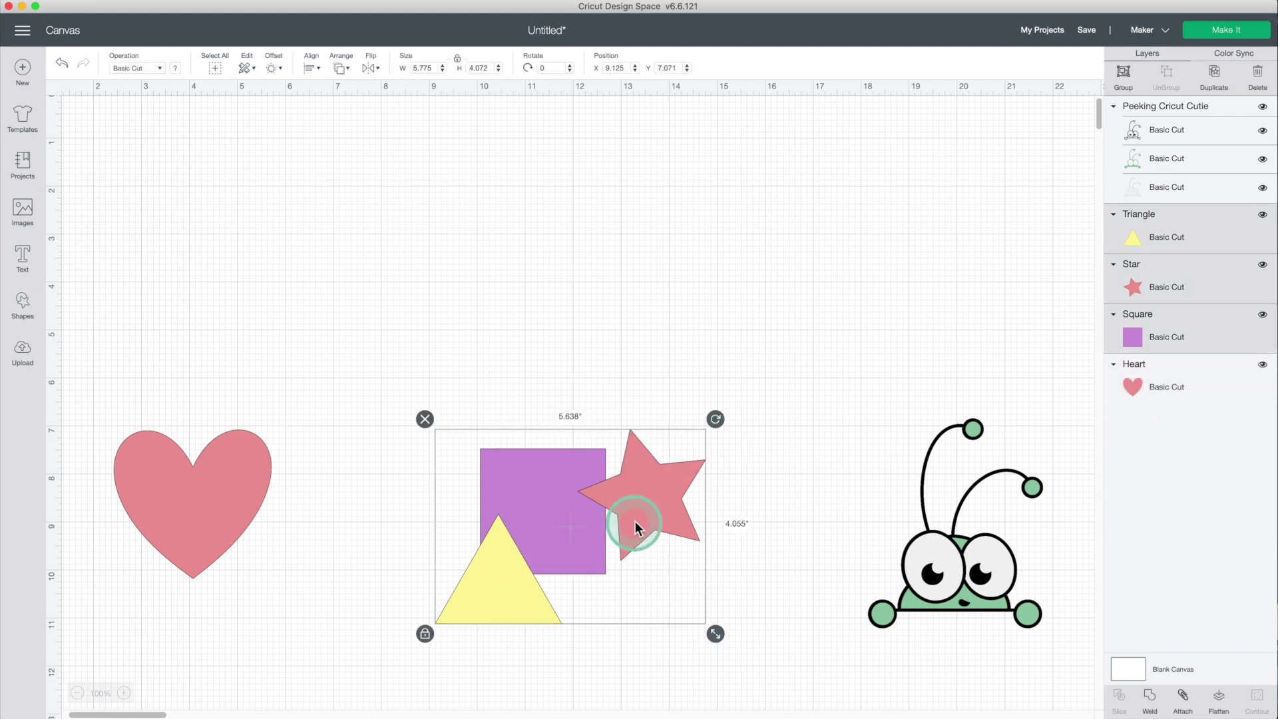
pyautogui.click(889, 432)
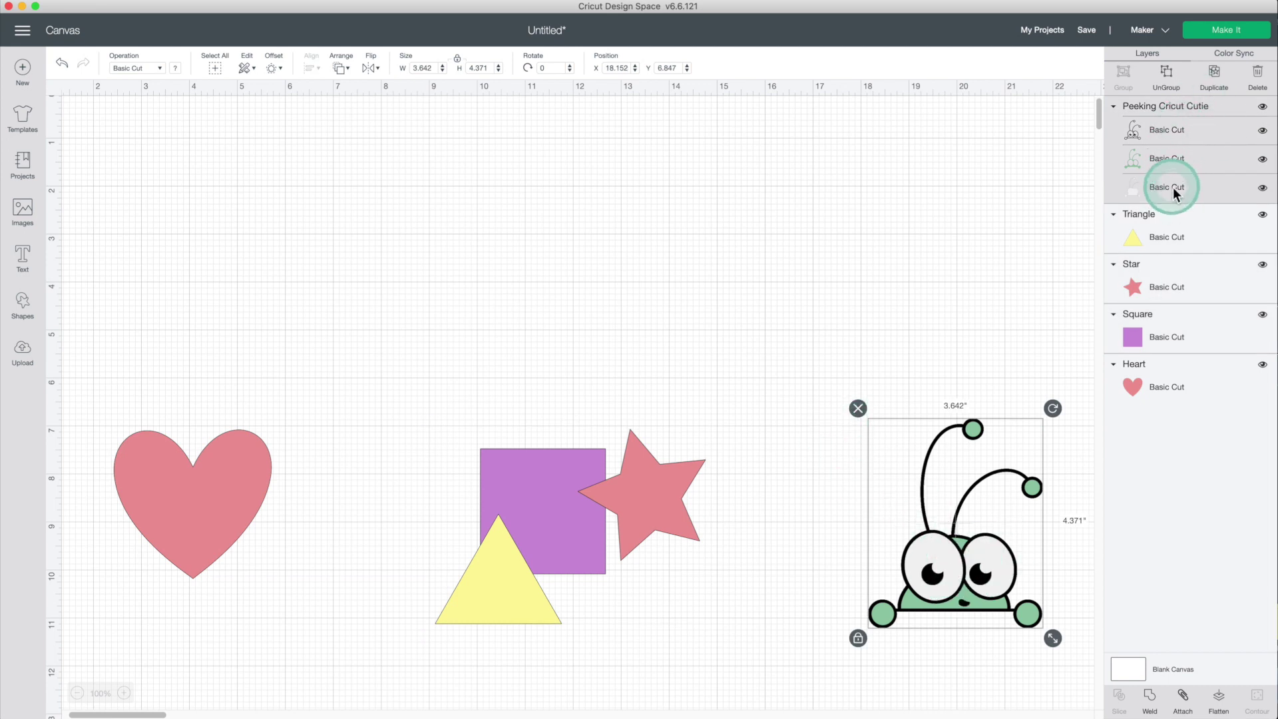
pyautogui.click(344, 499)
pyautogui.click(252, 478)
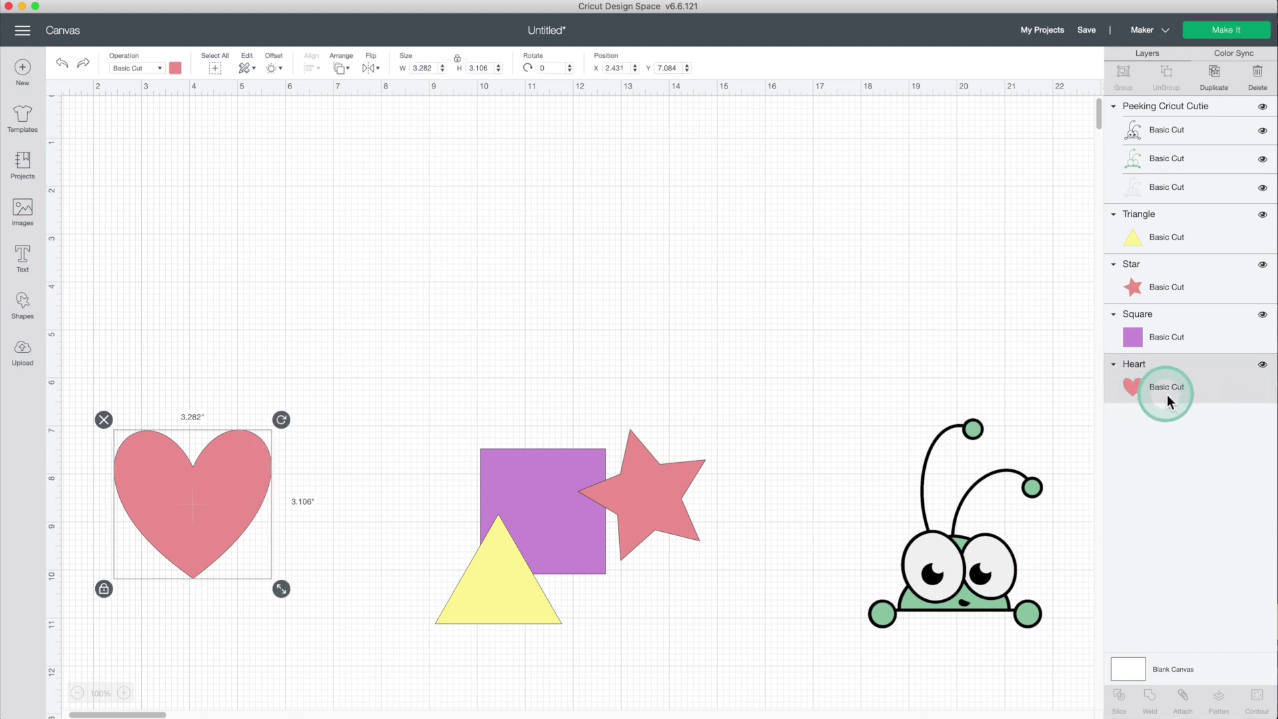
# Step: Apply a 0.181 in rounded-corner offset to the heart
pyautogui.click(278, 71)
pyautogui.moveTo(258, 149); pyautogui.dragTo(263, 150)
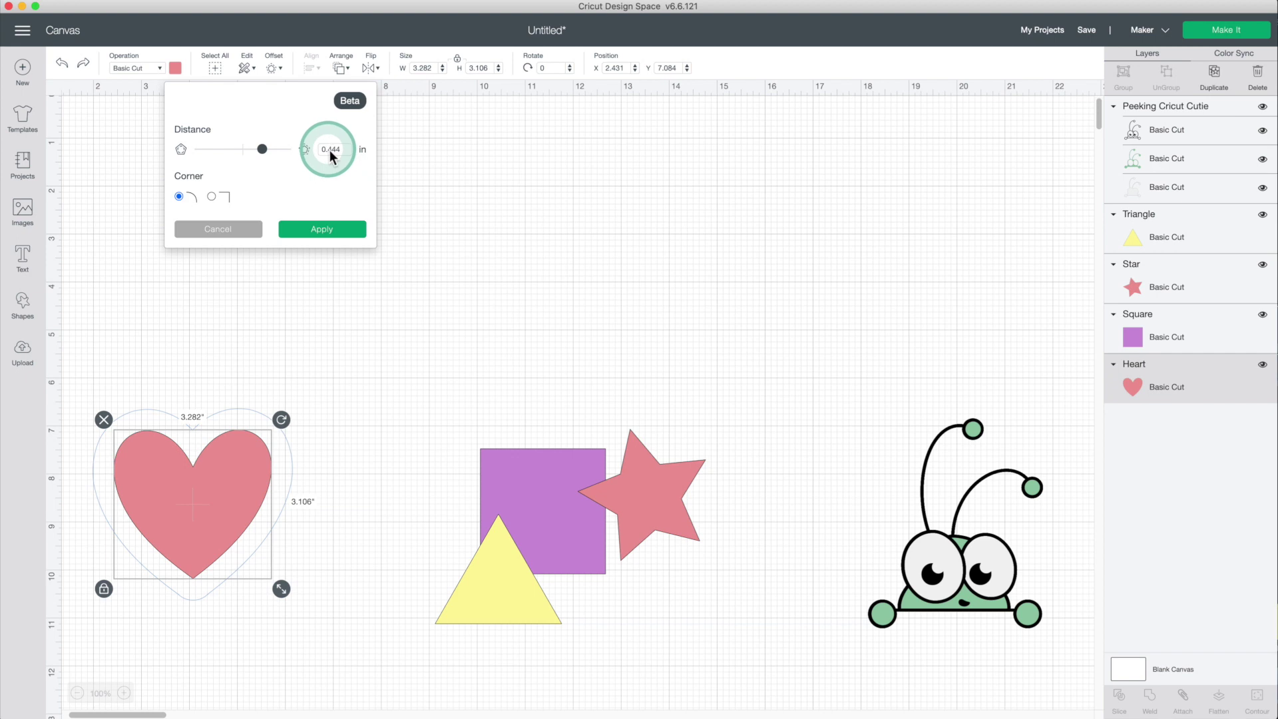
pyautogui.moveTo(263, 149); pyautogui.dragTo(258, 158)
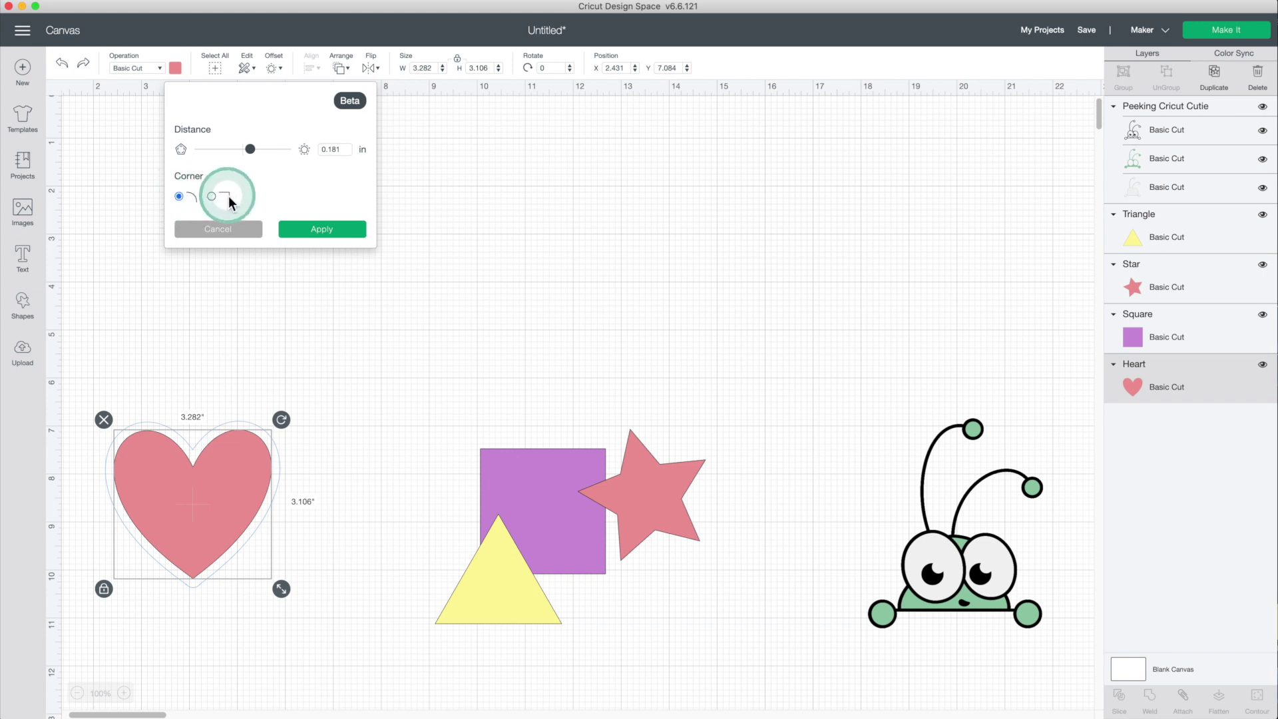
pyautogui.click(329, 233)
pyautogui.click(329, 233)
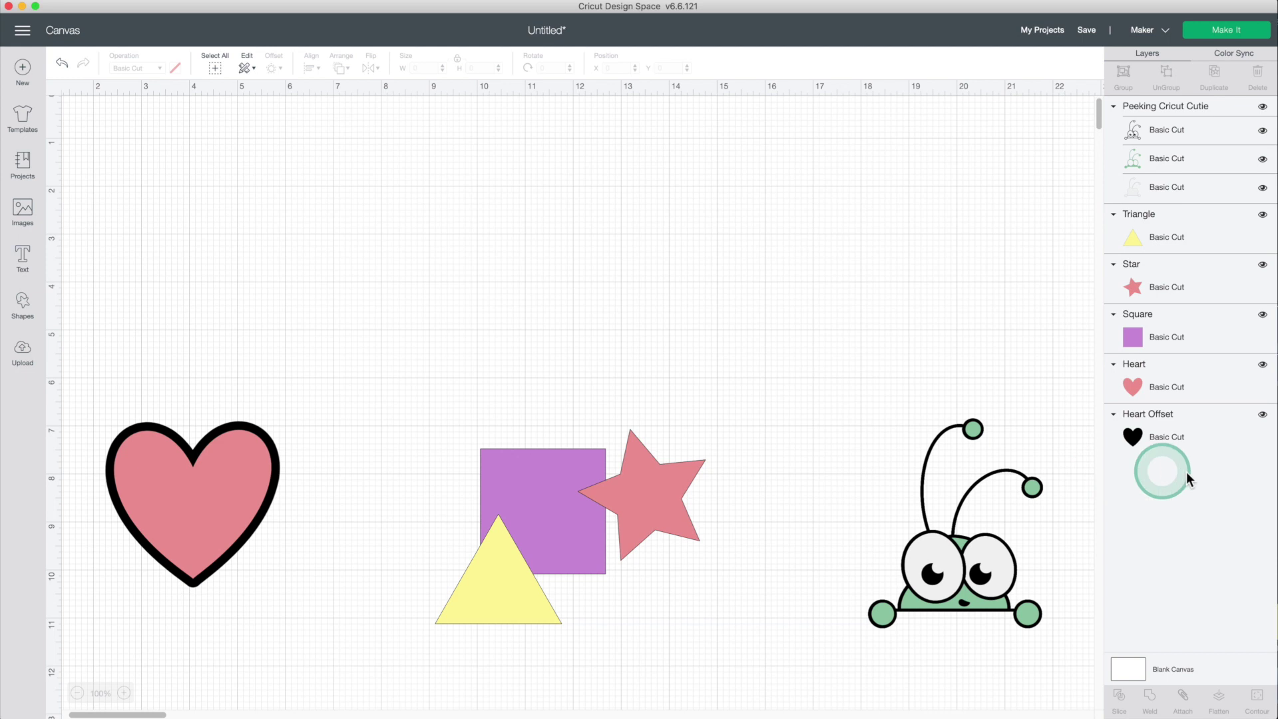
# Step: Recolour the Heart Offset layer dark red and deselect it
pyautogui.click(1147, 441)
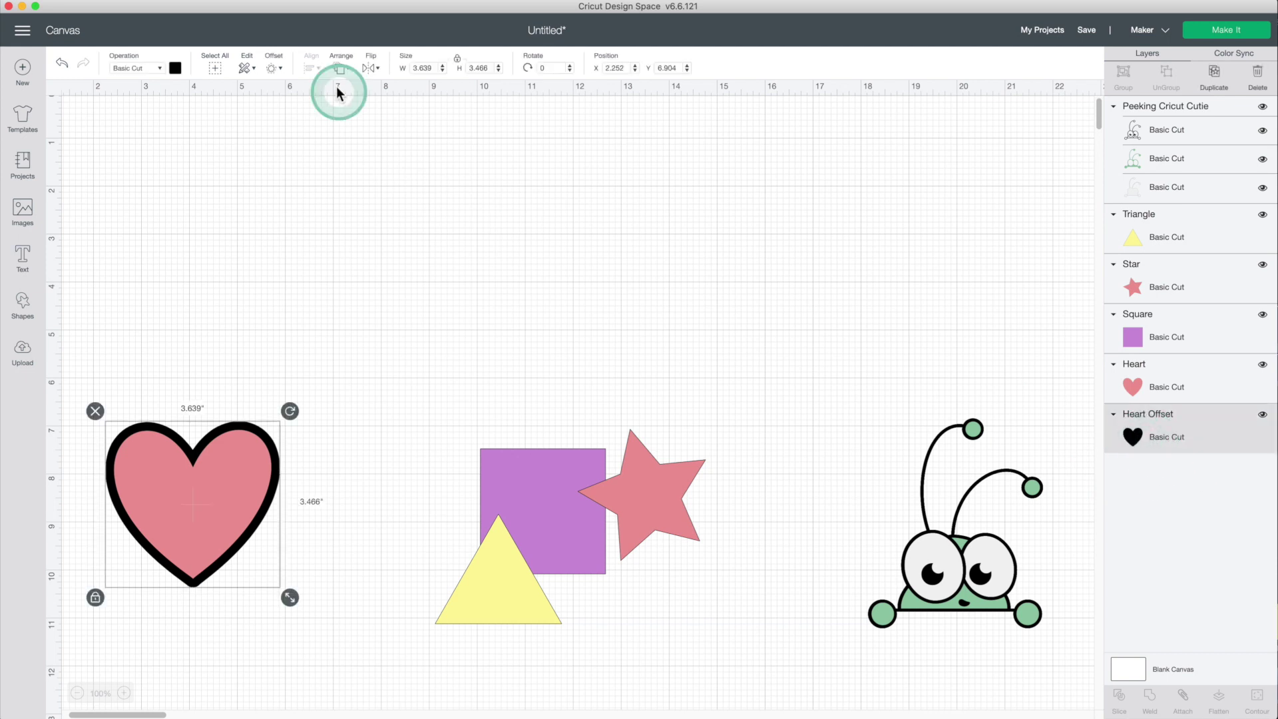
pyautogui.click(175, 70)
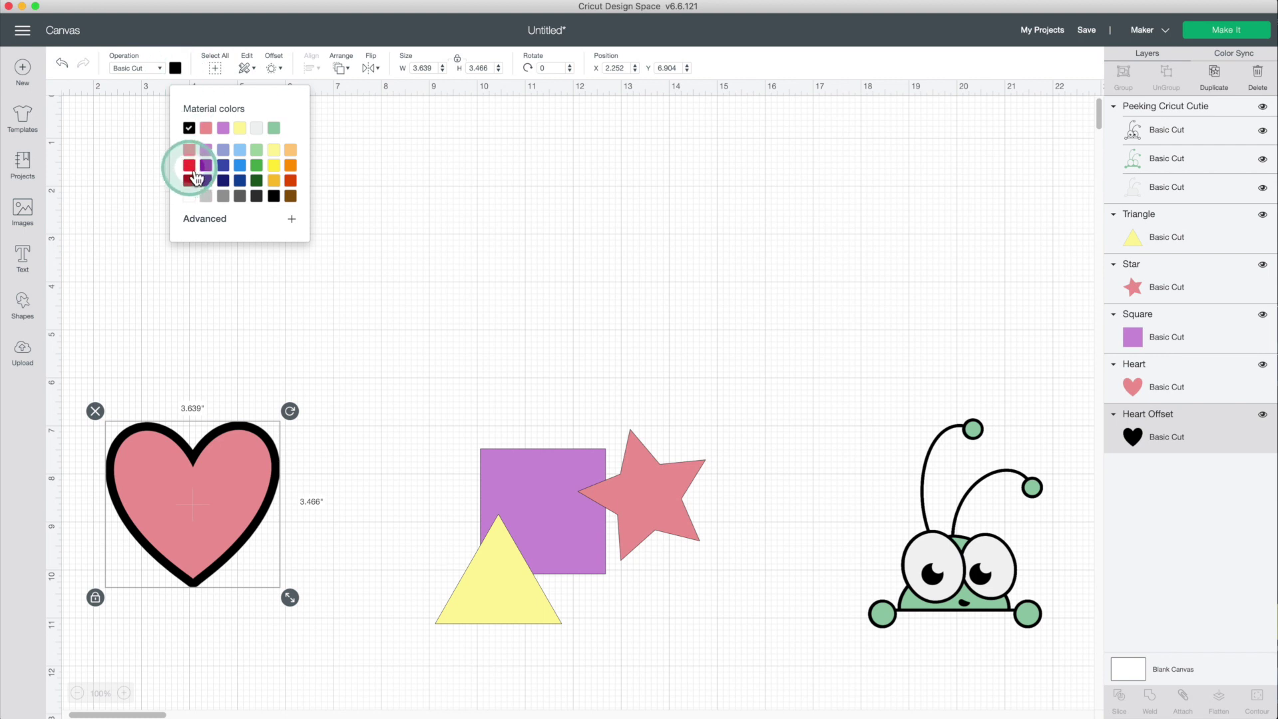
pyautogui.click(189, 182)
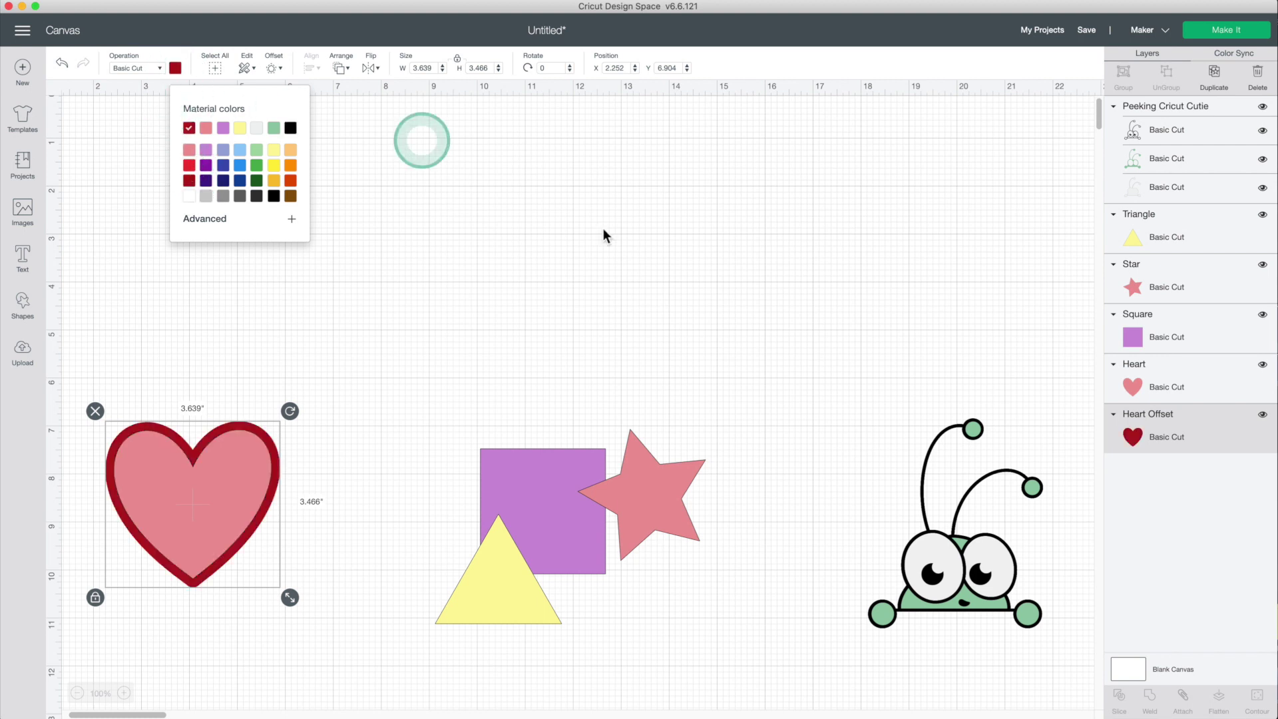
pyautogui.click(488, 386)
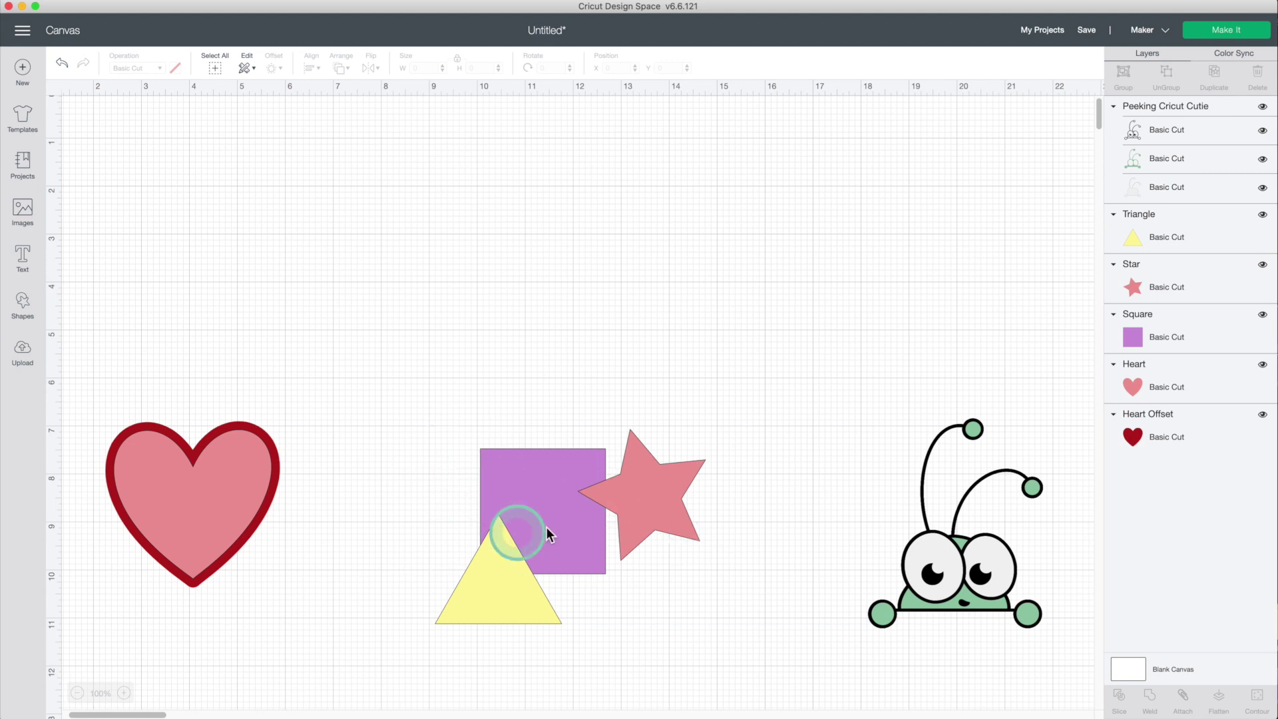
# Step: Offset the square, star and triangle together by 0.167 in, with square corners and welded
pyautogui.moveTo(434, 393); pyautogui.dragTo(729, 643)
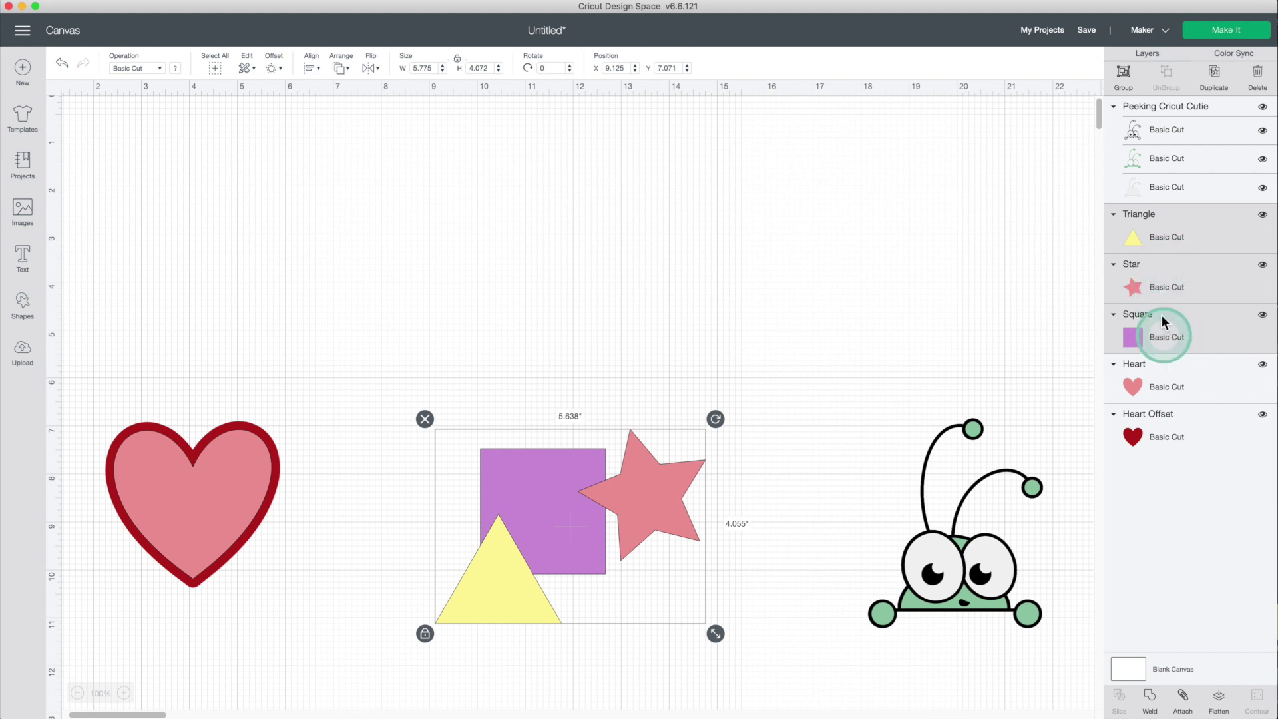
pyautogui.click(276, 70)
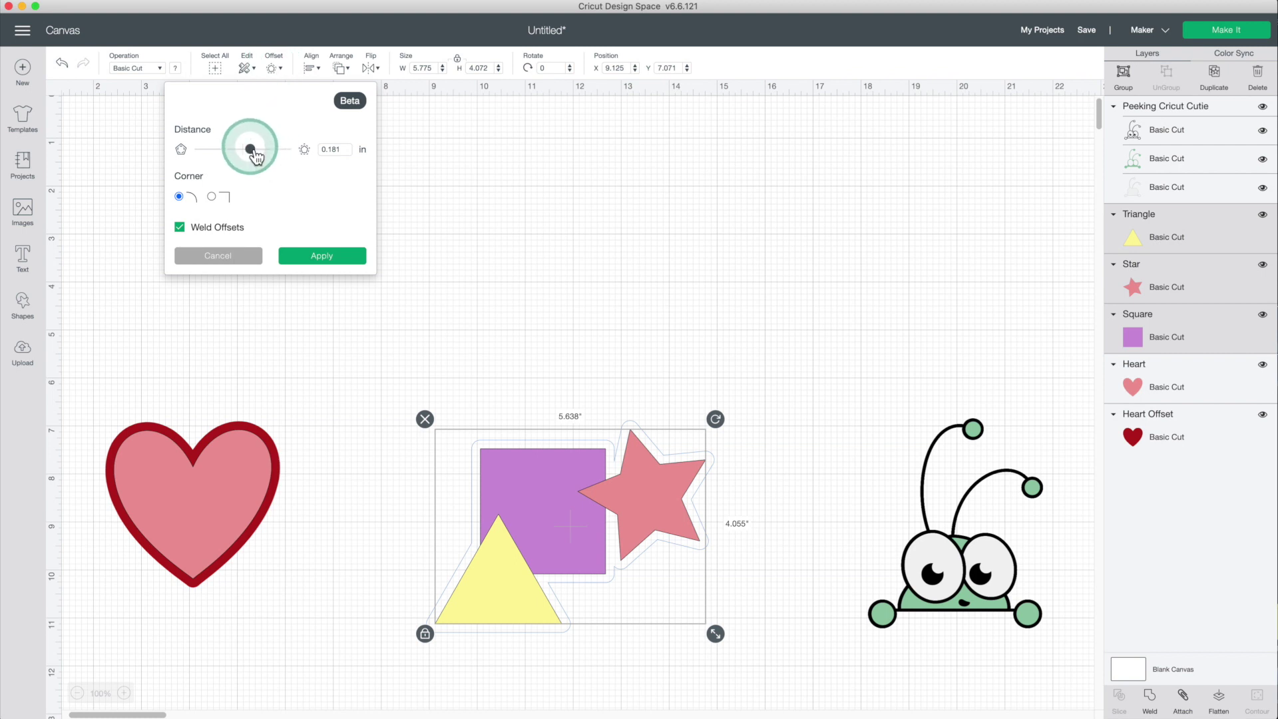
pyautogui.moveTo(255, 155); pyautogui.dragTo(252, 153)
pyautogui.click(212, 197)
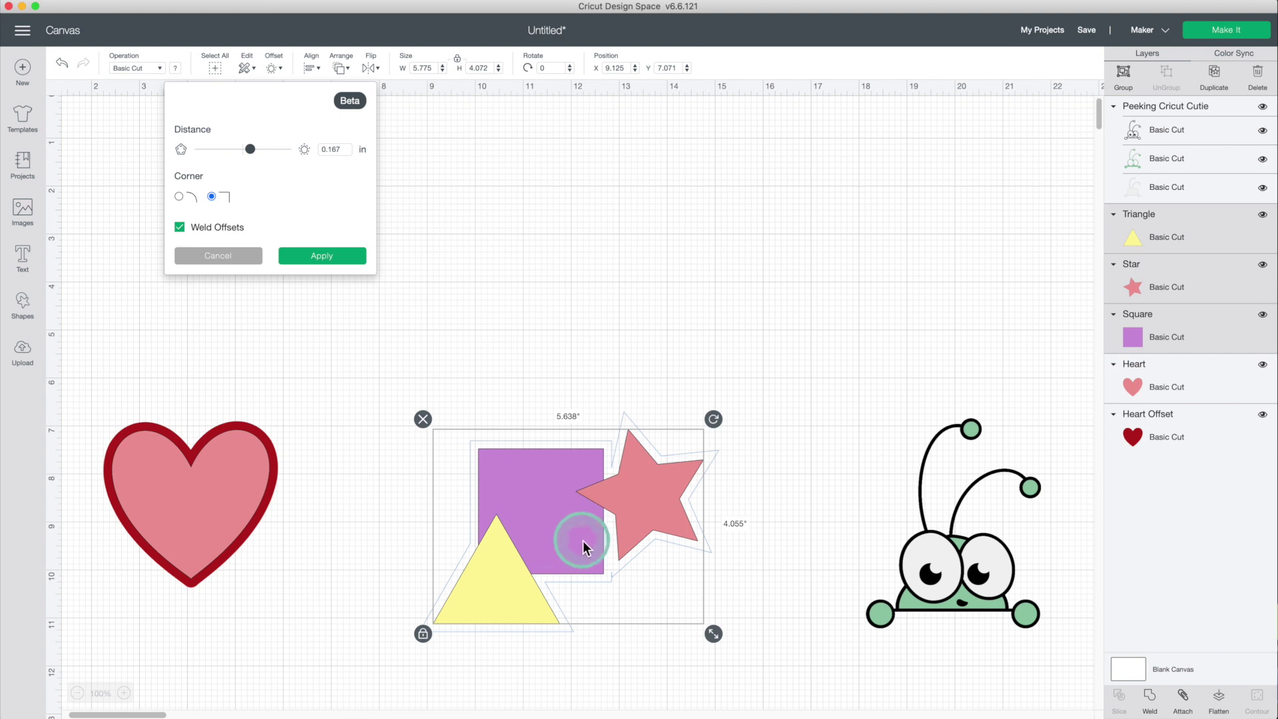
pyautogui.click(218, 229)
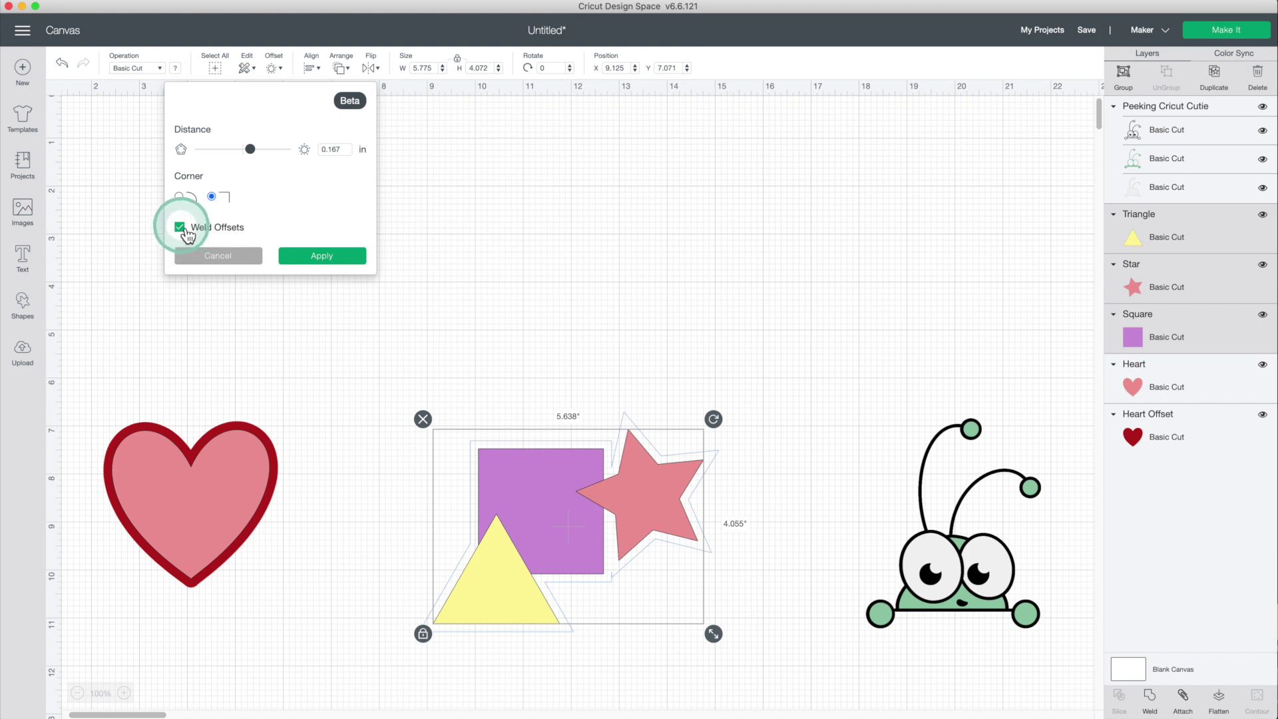
pyautogui.click(320, 258)
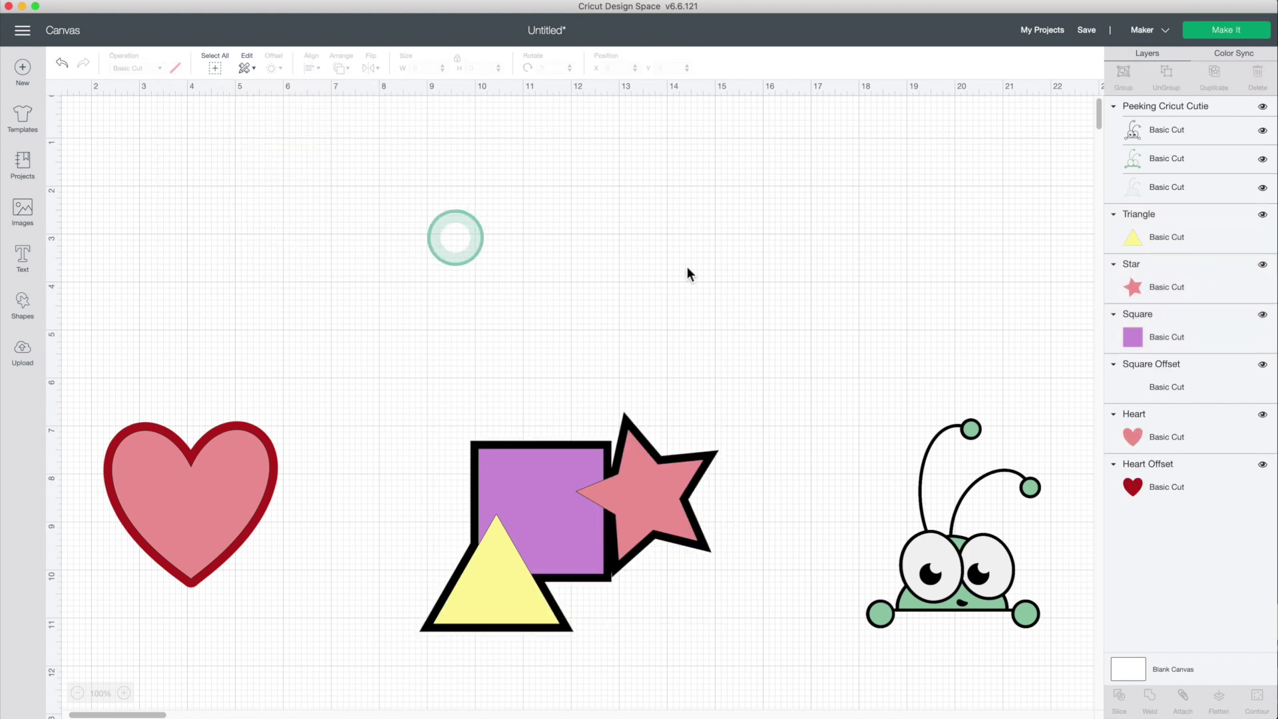
# Step: Colour the Square Offset layer light green, undoing an accidental move of the outline
pyautogui.click(1157, 389)
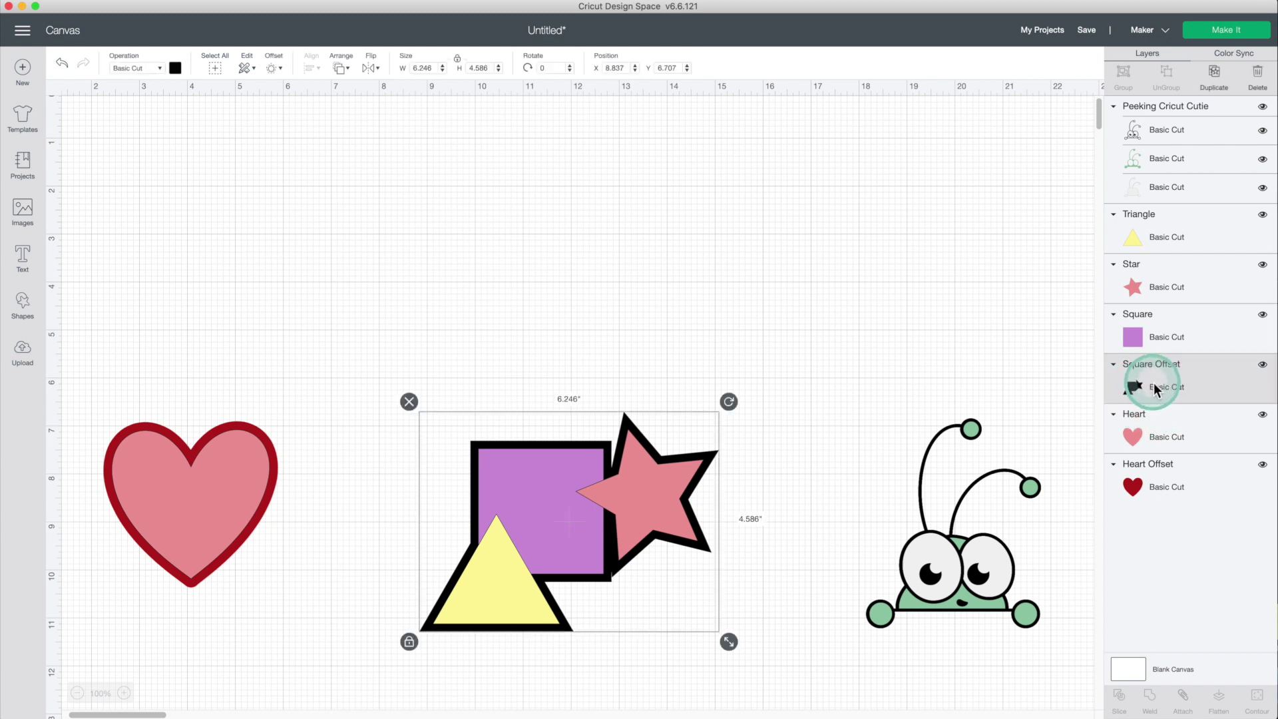
pyautogui.click(176, 67)
pyautogui.click(291, 128)
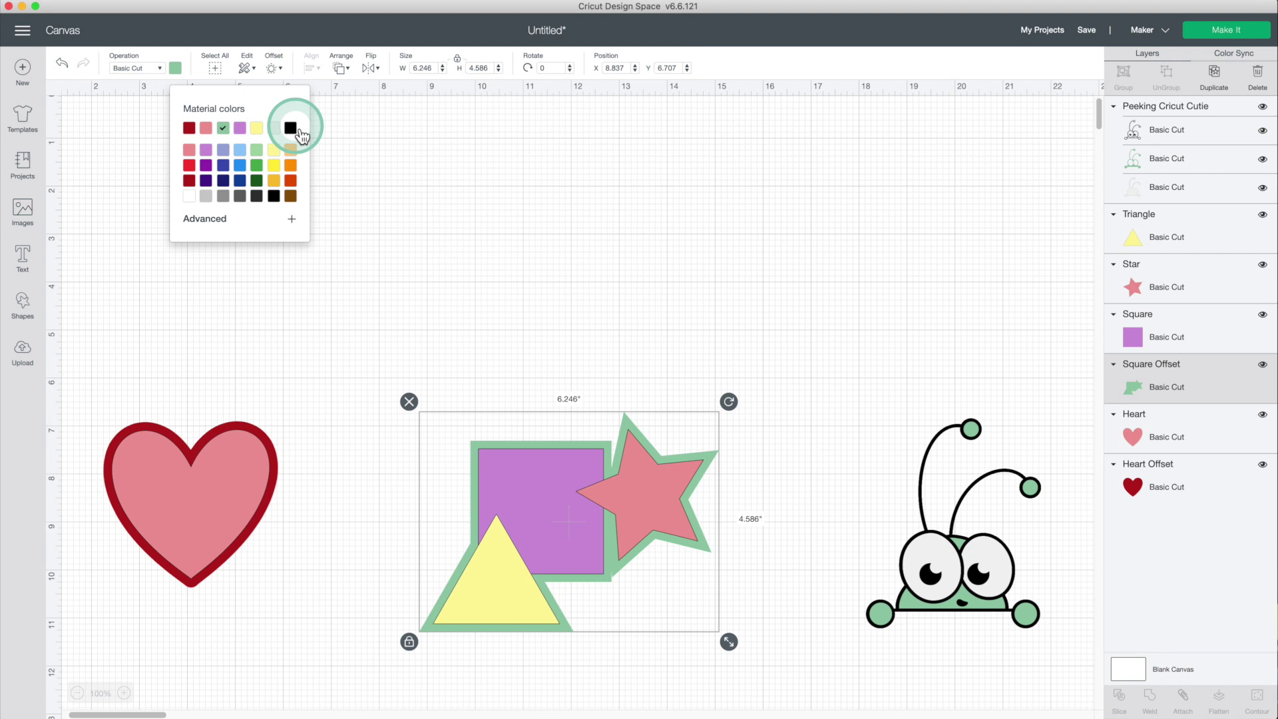
pyautogui.moveTo(623, 415); pyautogui.dragTo(617, 271)
pyautogui.click(504, 394)
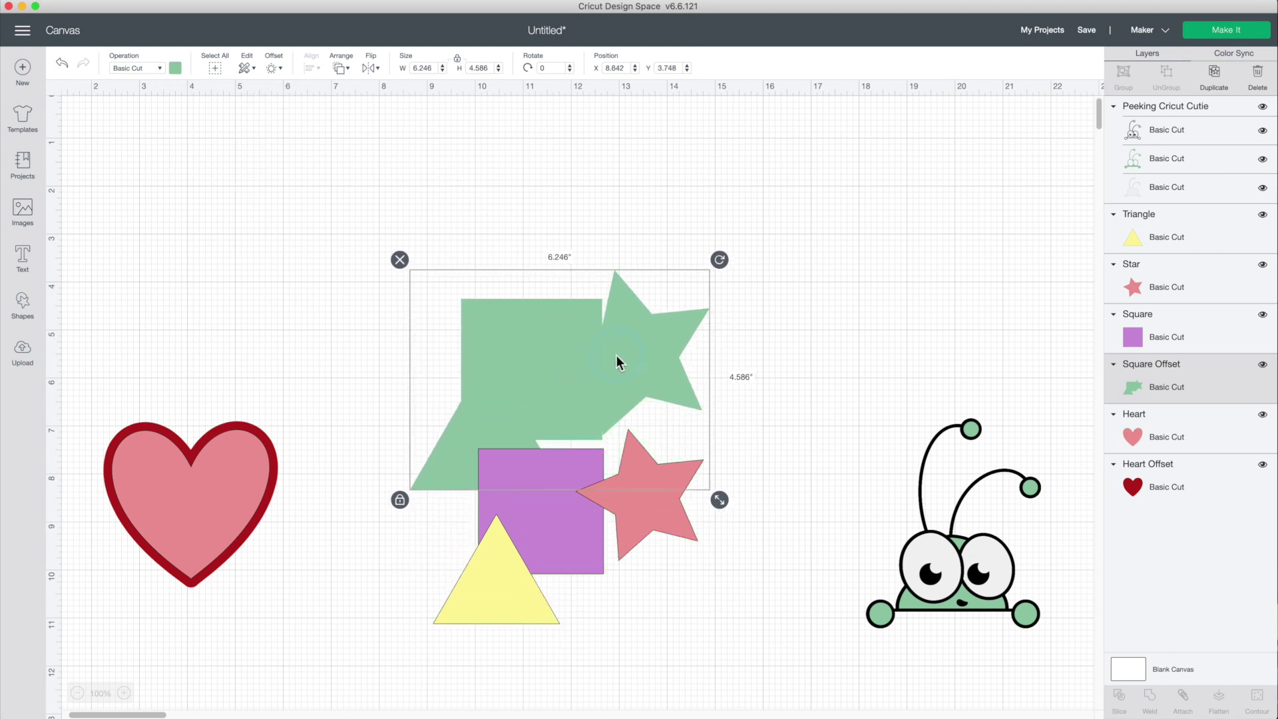
pyautogui.click(65, 65)
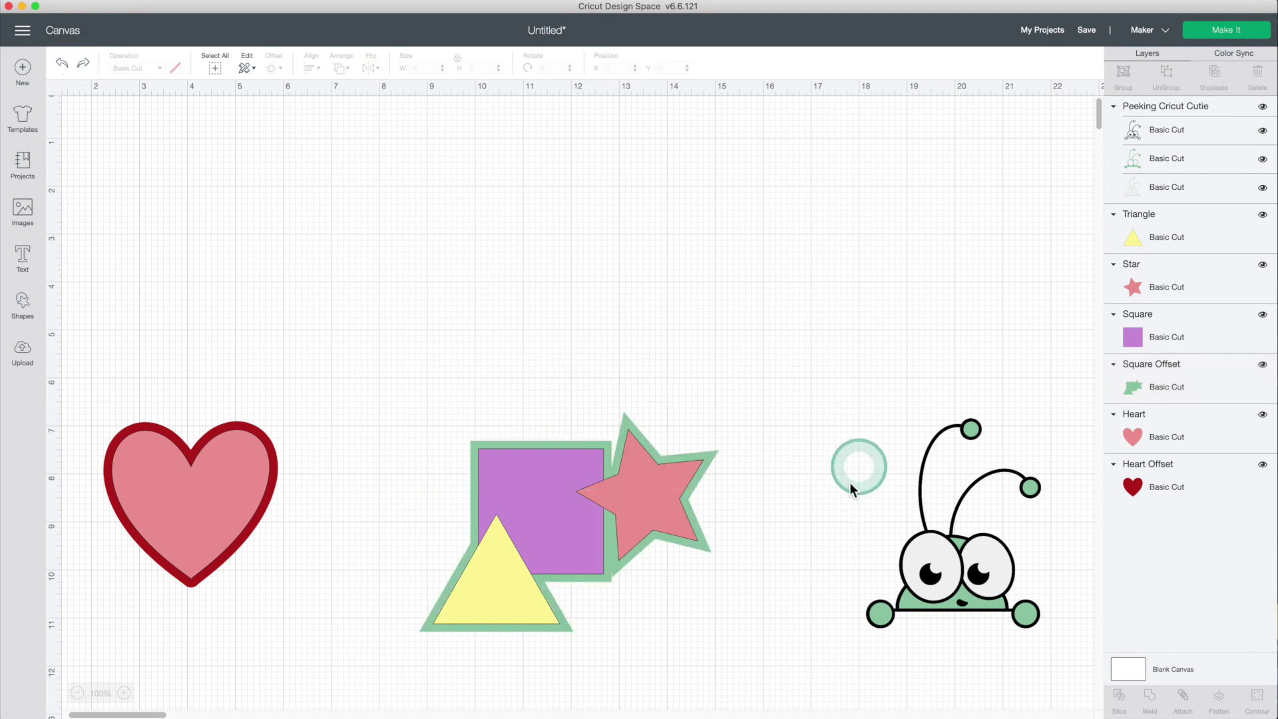
# Step: Apply a rounded 0.194 in offset to the Peeking Cricut Cutie group
pyautogui.moveTo(852, 453); pyautogui.dragTo(1020, 650)
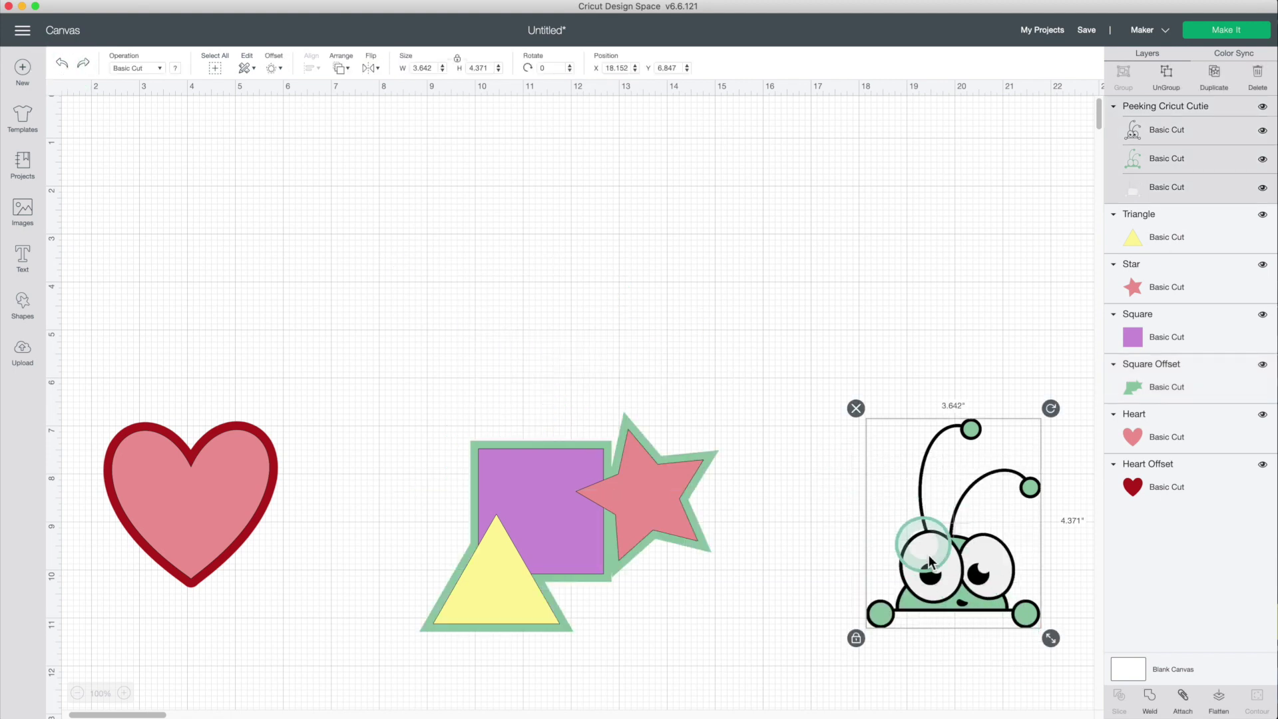
pyautogui.click(1133, 133)
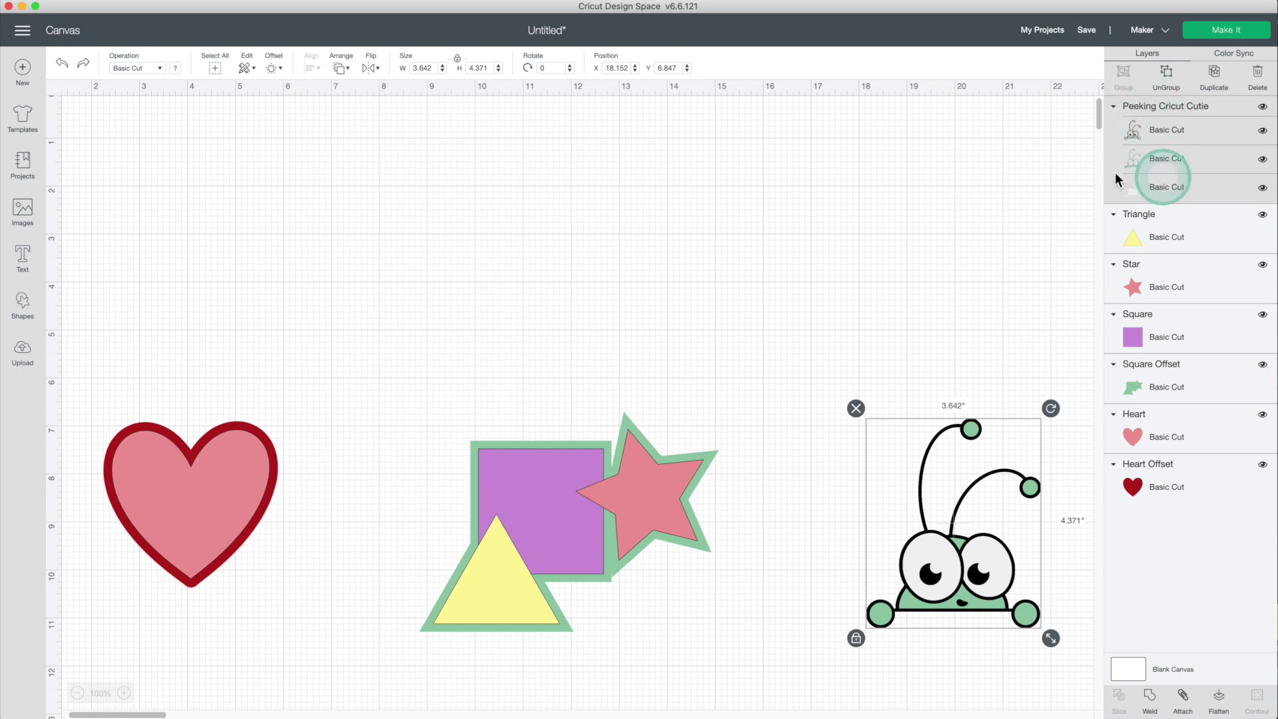
pyautogui.click(273, 66)
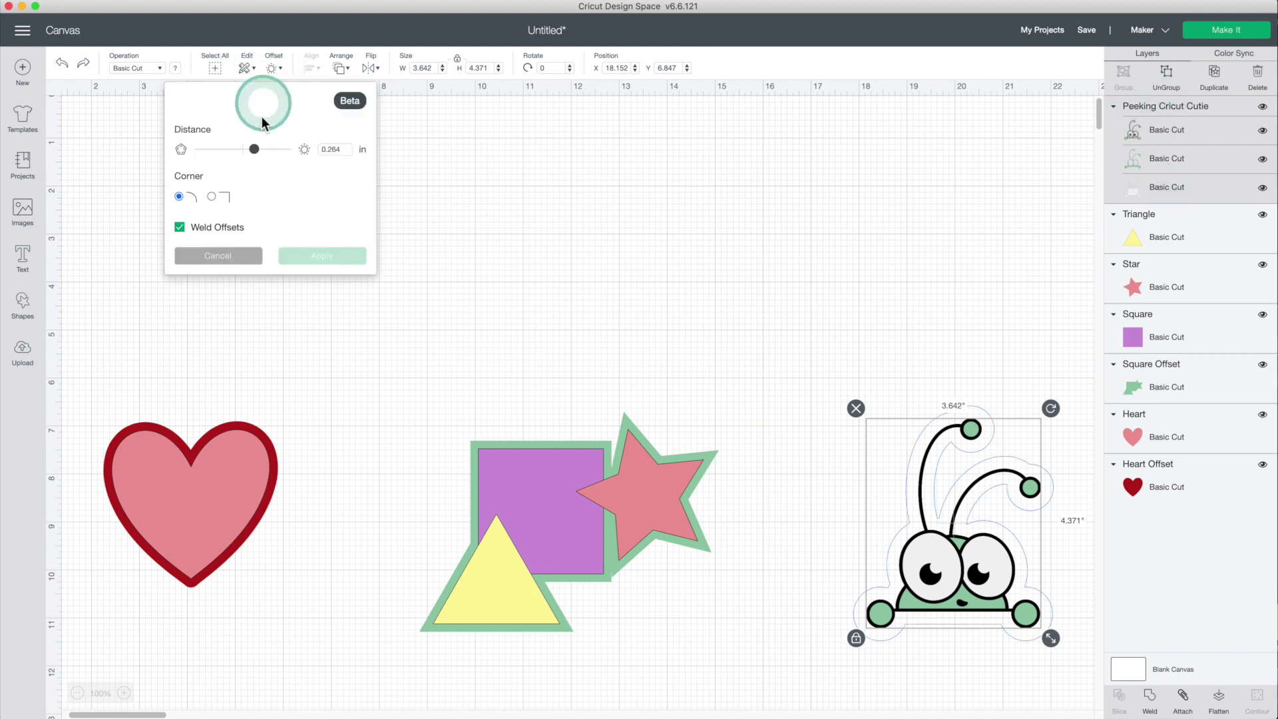
pyautogui.moveTo(256, 148); pyautogui.dragTo(250, 151)
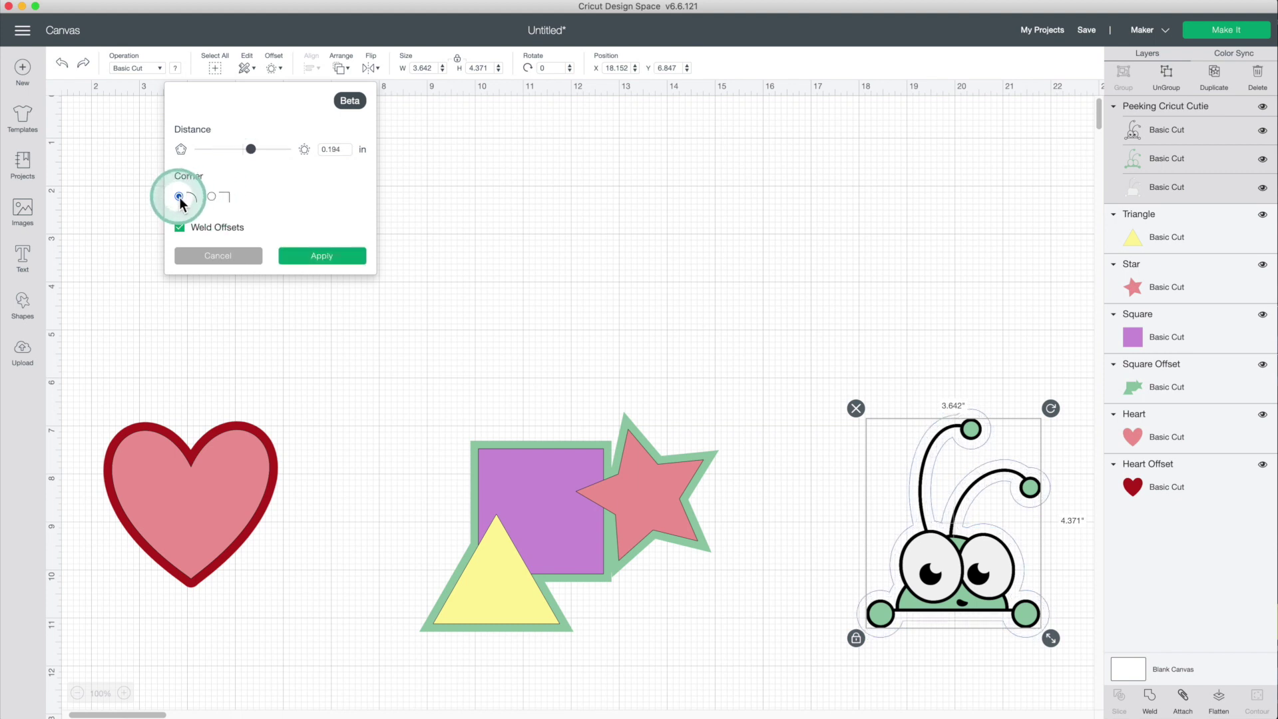
pyautogui.click(321, 257)
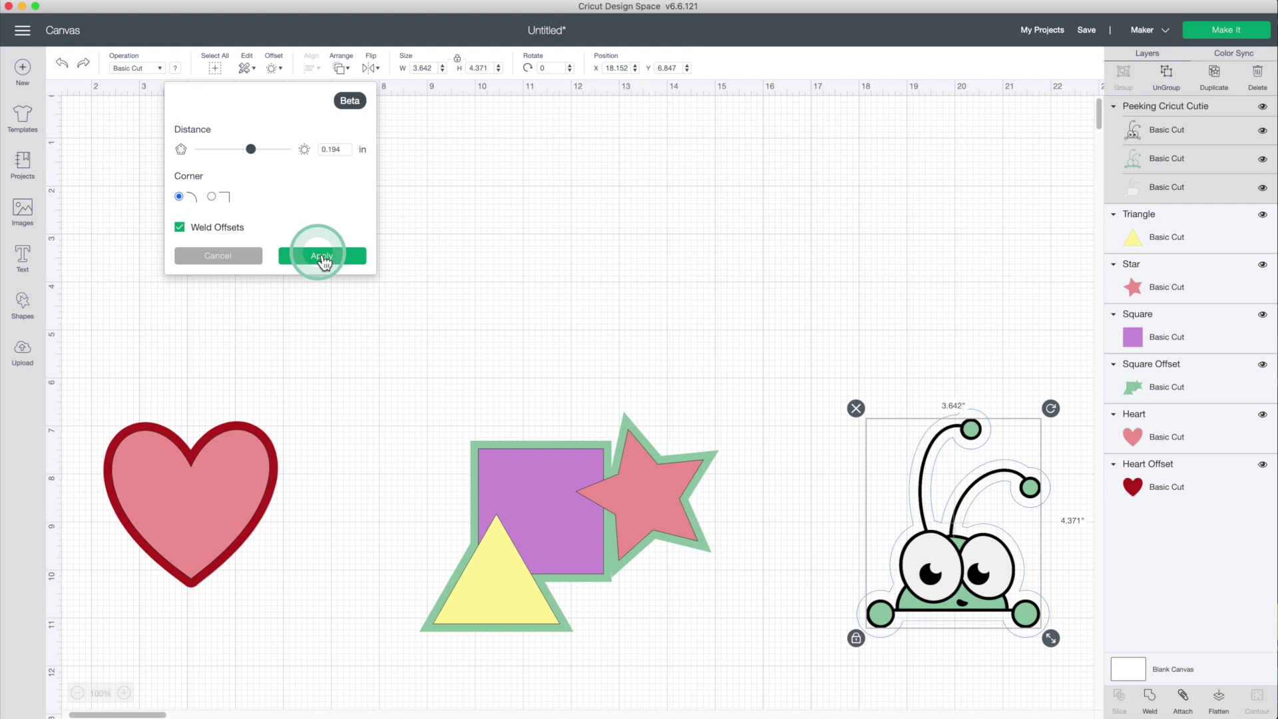
pyautogui.click(1167, 231)
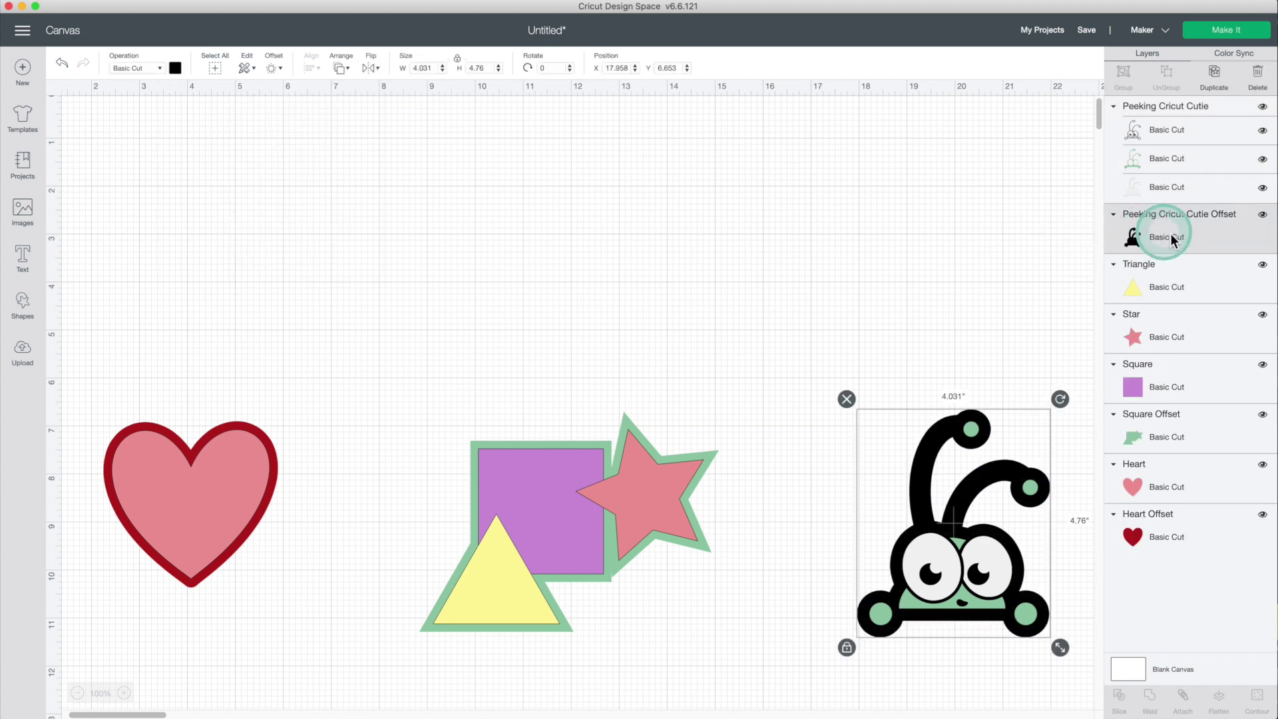
# Step: Colour the bug's offset outline purple and deselect it
pyautogui.click(176, 69)
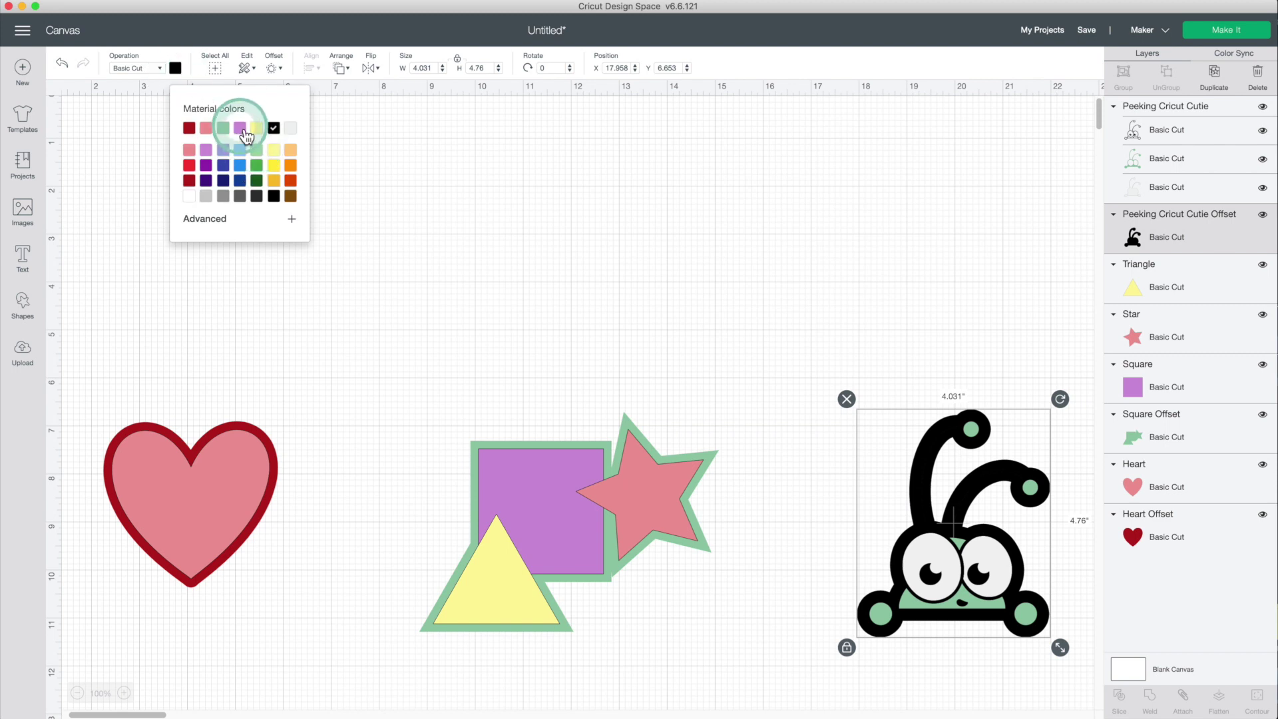
pyautogui.click(244, 136)
pyautogui.click(559, 233)
pyautogui.click(753, 470)
pyautogui.click(397, 414)
pyautogui.click(927, 460)
pyautogui.click(539, 492)
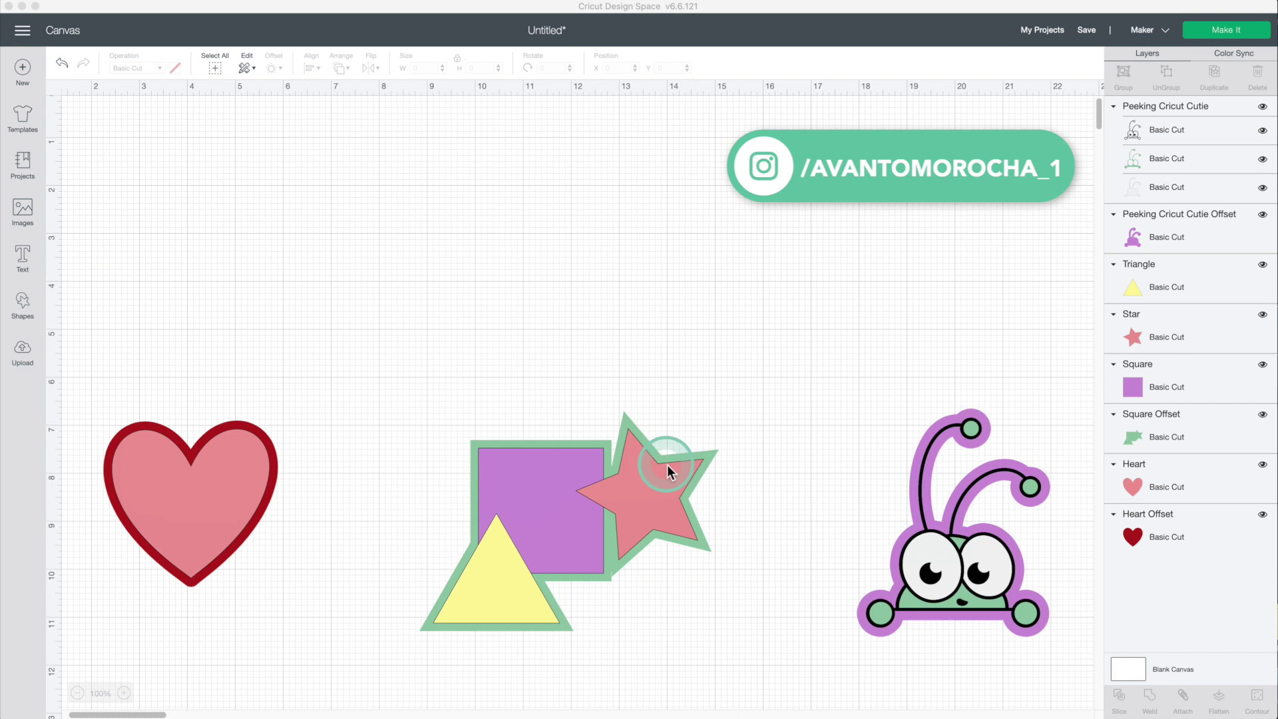
# Step: Flatten the square, star, triangle and green outline into one layer
pyautogui.moveTo(756, 425); pyautogui.dragTo(469, 599)
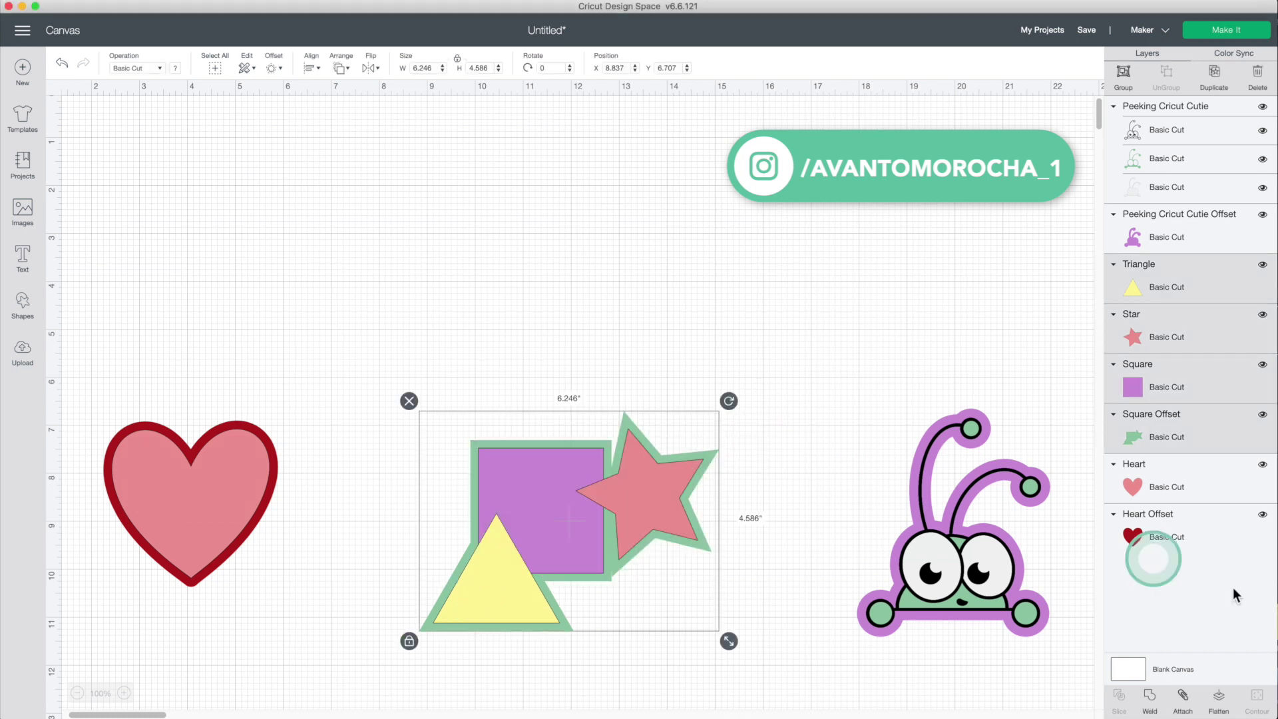
pyautogui.click(1222, 700)
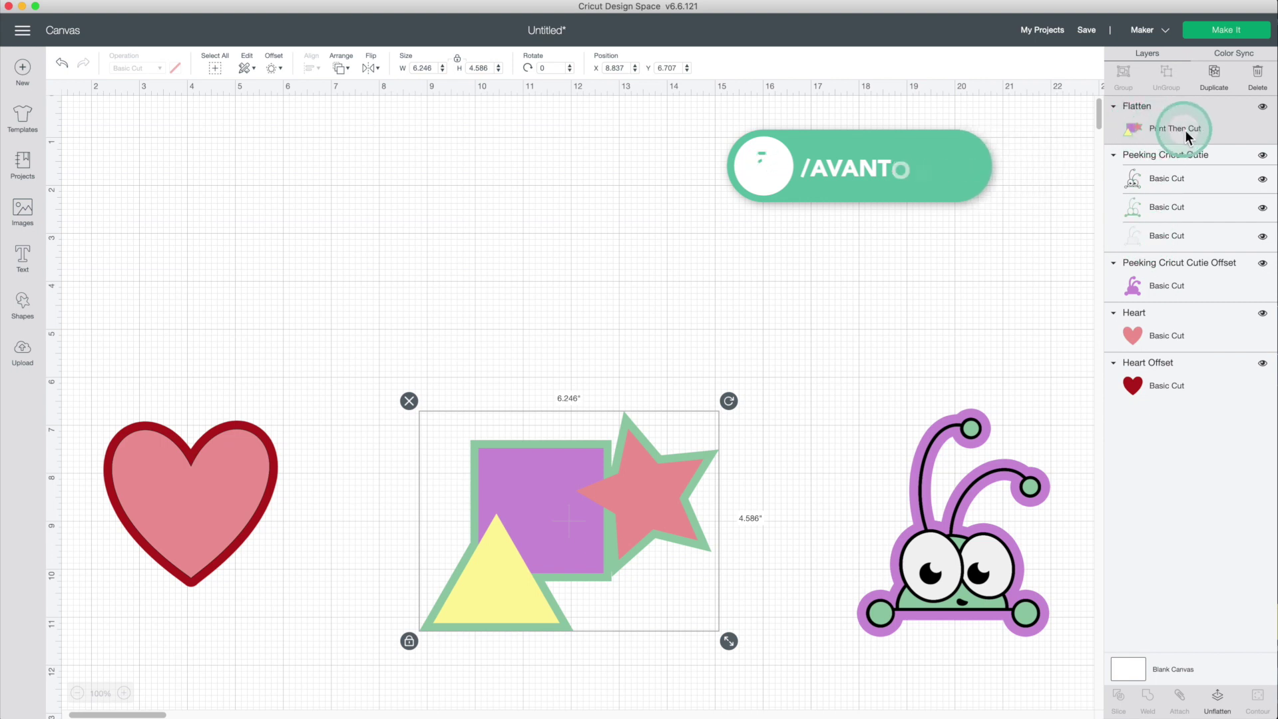
pyautogui.click(872, 459)
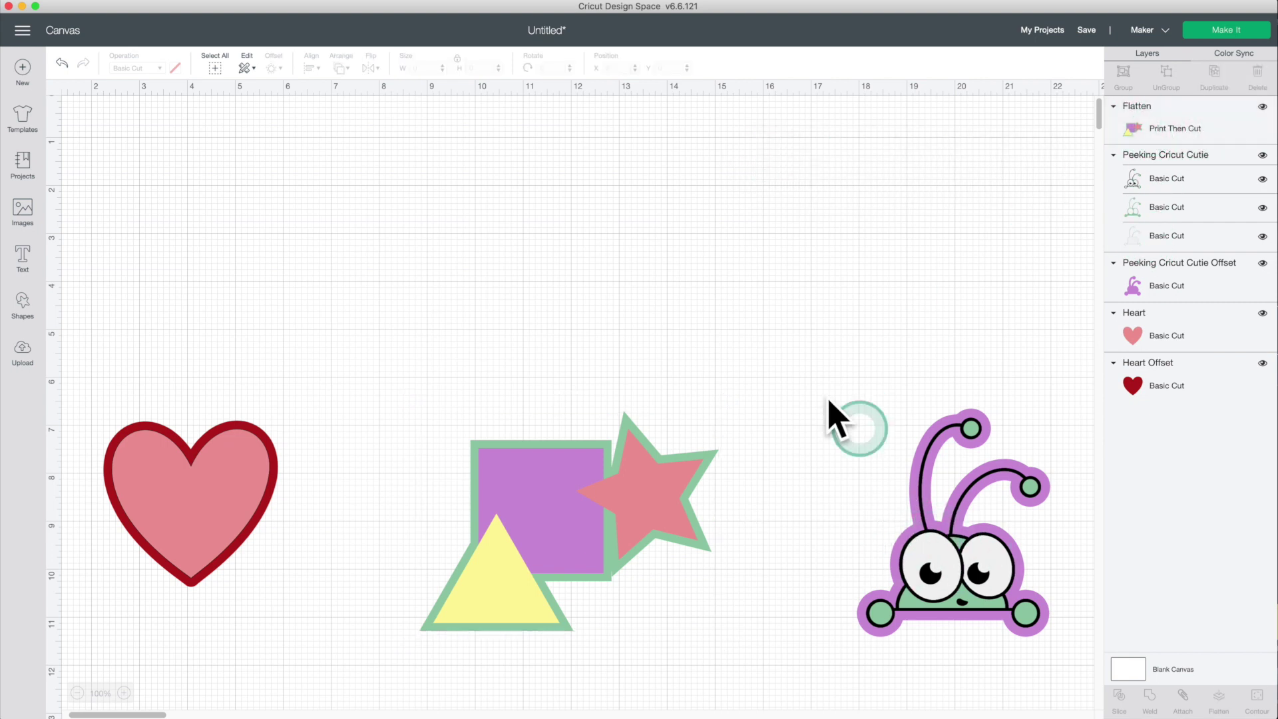
# Step: Flatten the bug with its purple outline into one layer and zoom out to 50%
pyautogui.moveTo(830, 363); pyautogui.dragTo(1052, 695)
pyautogui.click(1223, 701)
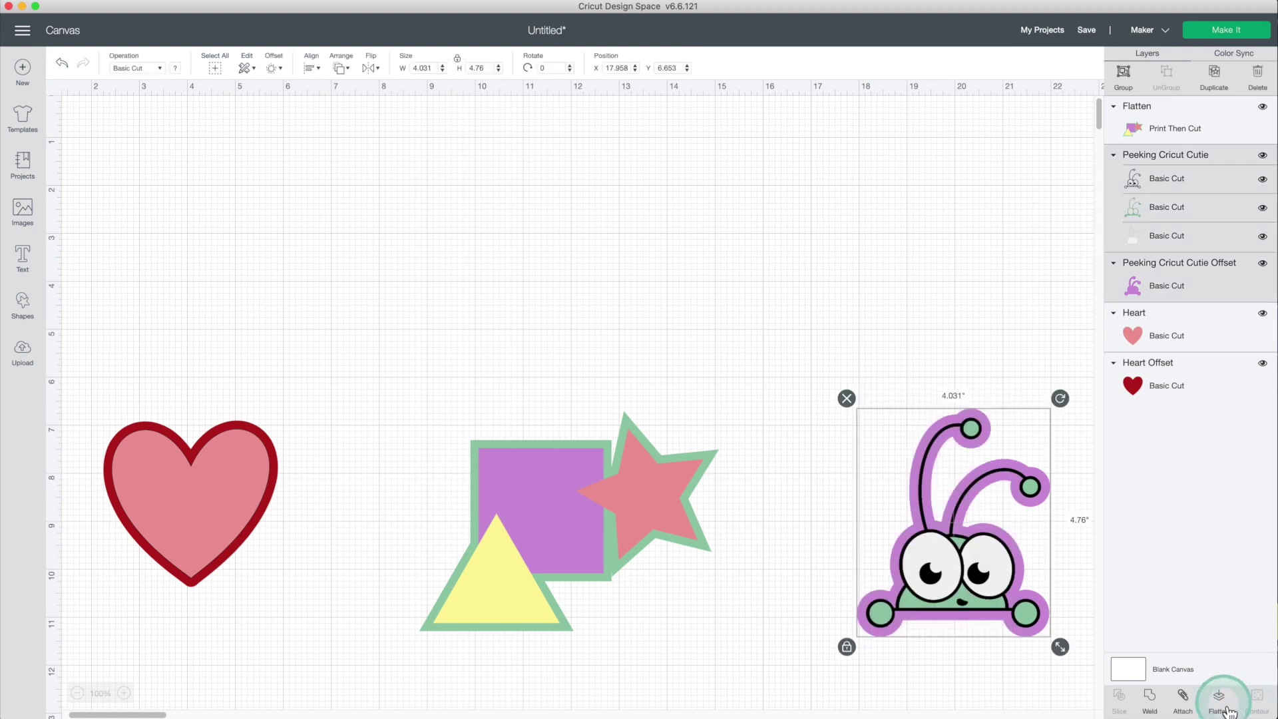
pyautogui.click(1173, 128)
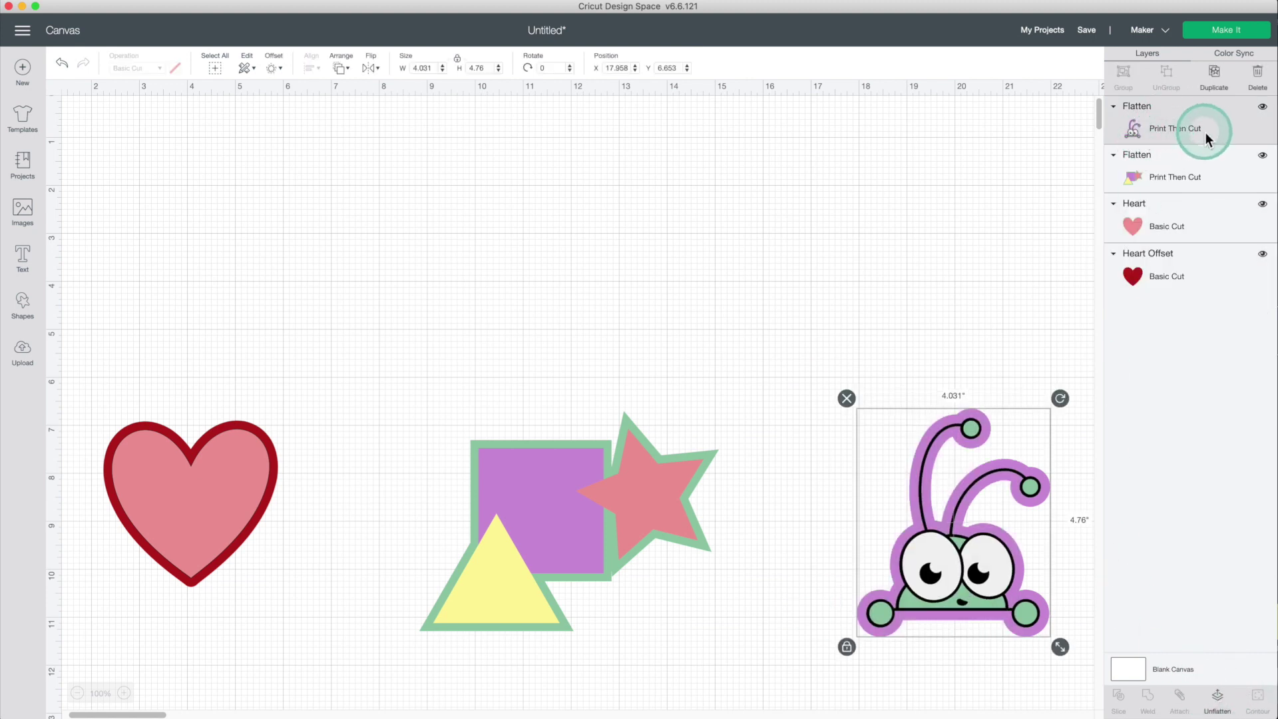
pyautogui.press('super+minus')
pyautogui.click(401, 530)
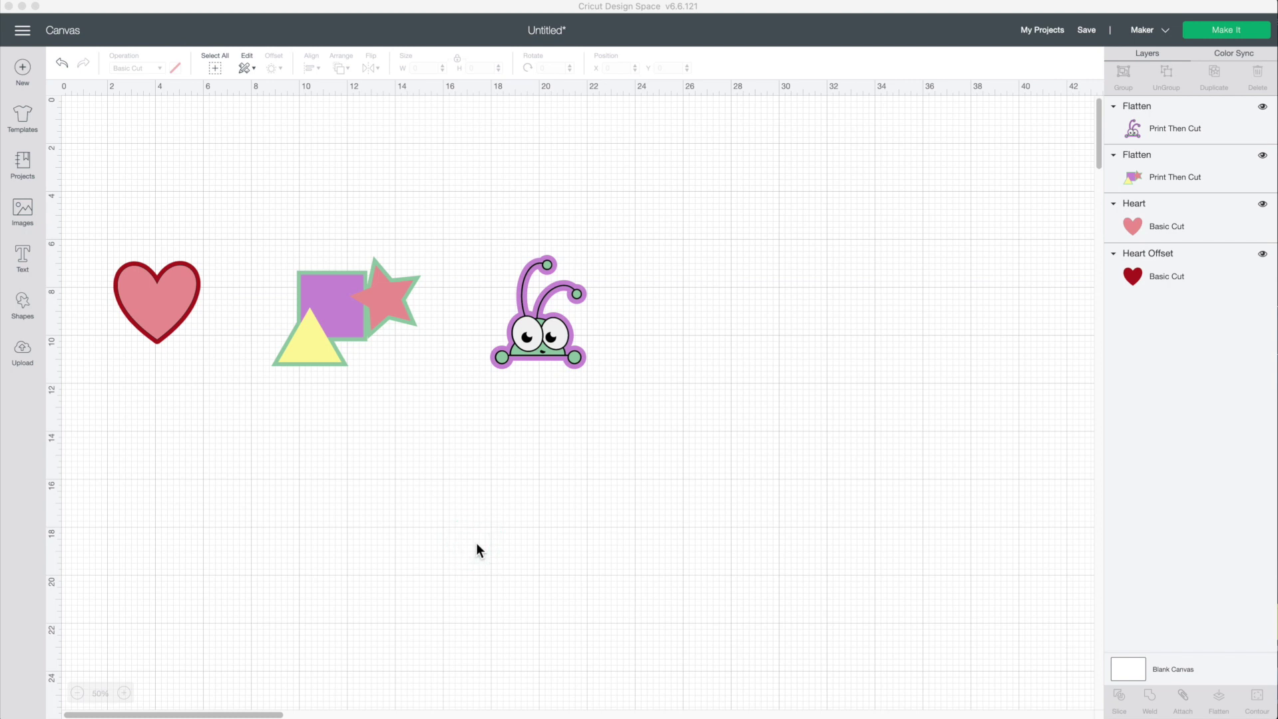
# Step: Insert the dog photo from recent uploads and move it below the shapes
pyautogui.click(22, 349)
pyautogui.scroll(-3, 297, 510)
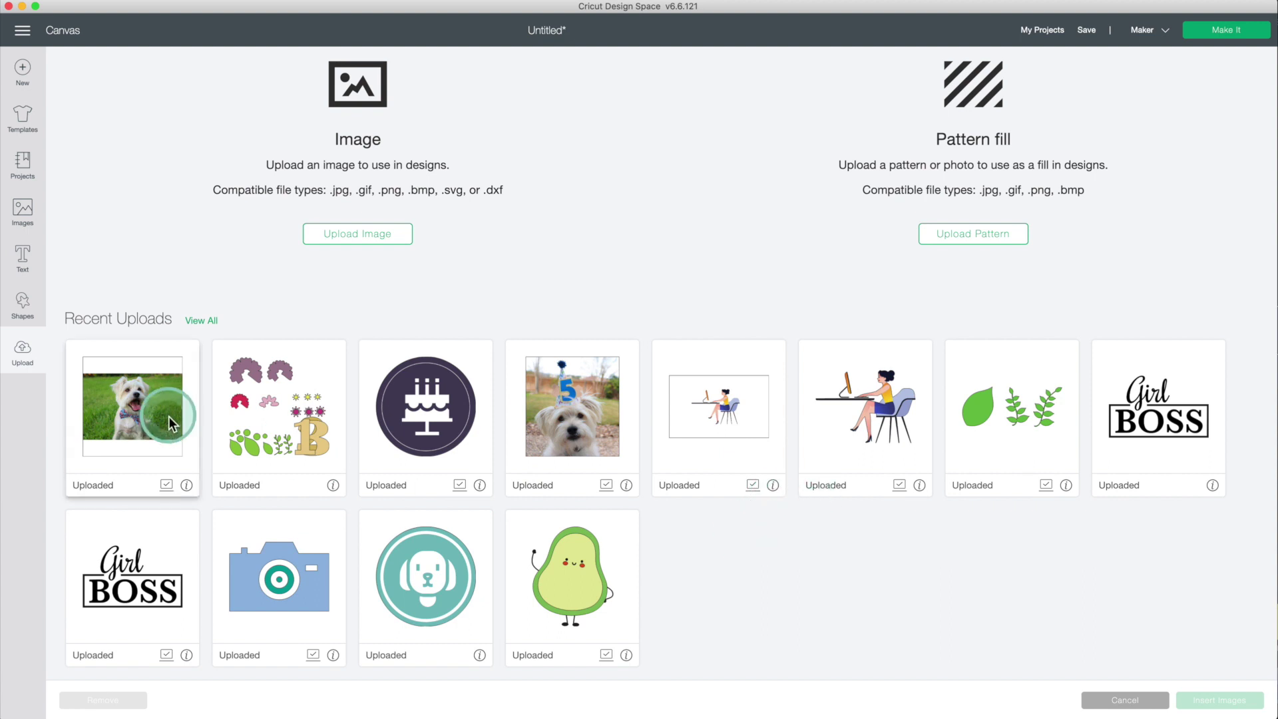
pyautogui.click(137, 423)
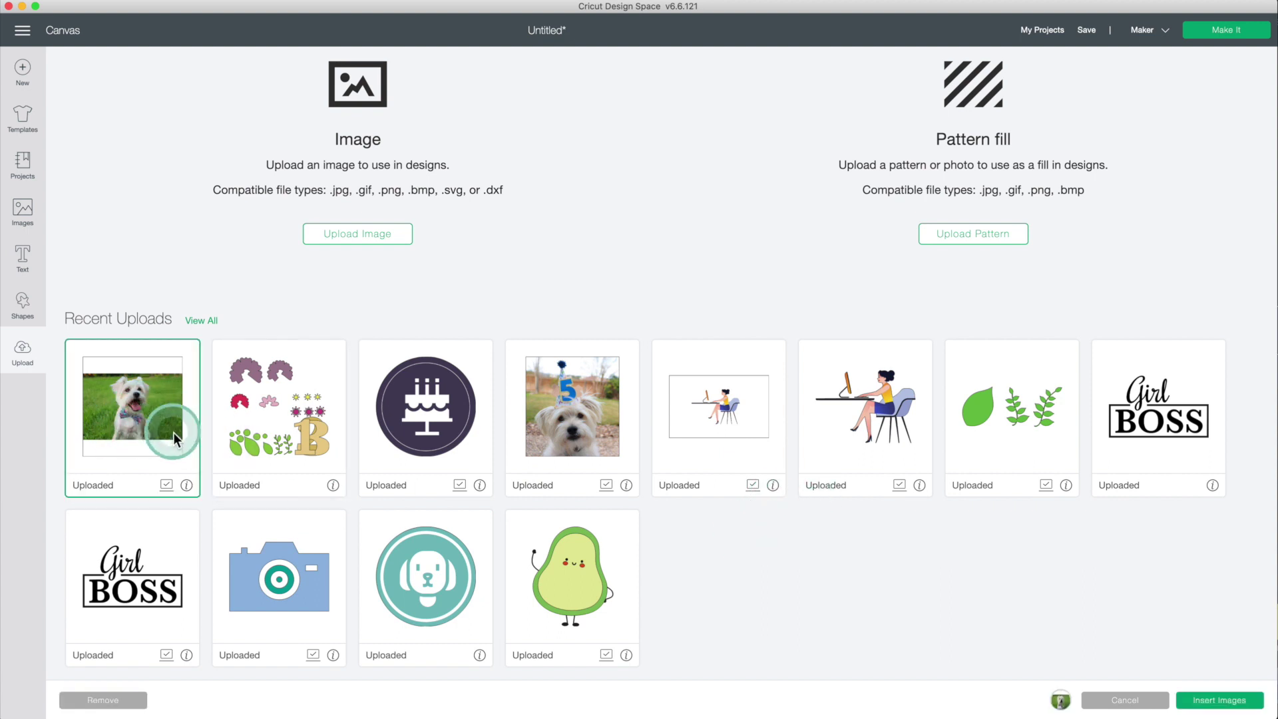
pyautogui.click(1219, 700)
pyautogui.click(954, 505)
pyautogui.moveTo(253, 270); pyautogui.dragTo(407, 604)
pyautogui.click(493, 554)
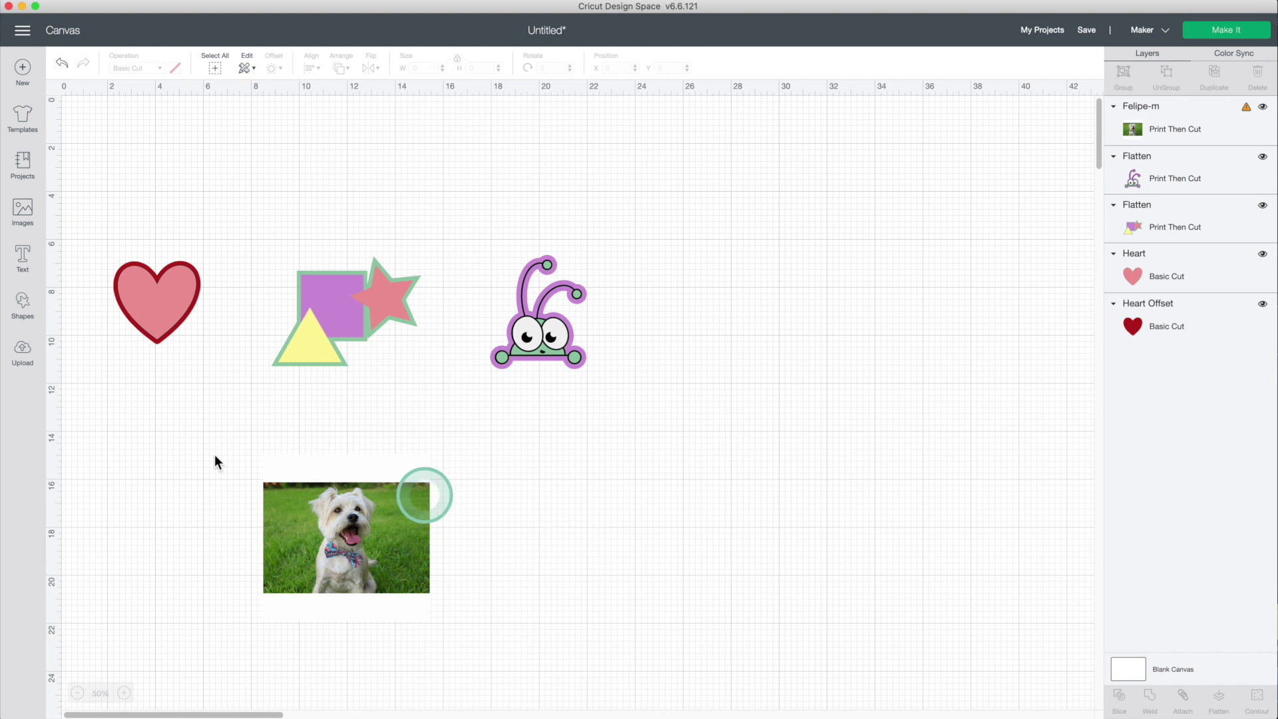
# Step: Add a circle and enlarge it to about 4.2 in over the dog
pyautogui.click(26, 302)
pyautogui.click(123, 211)
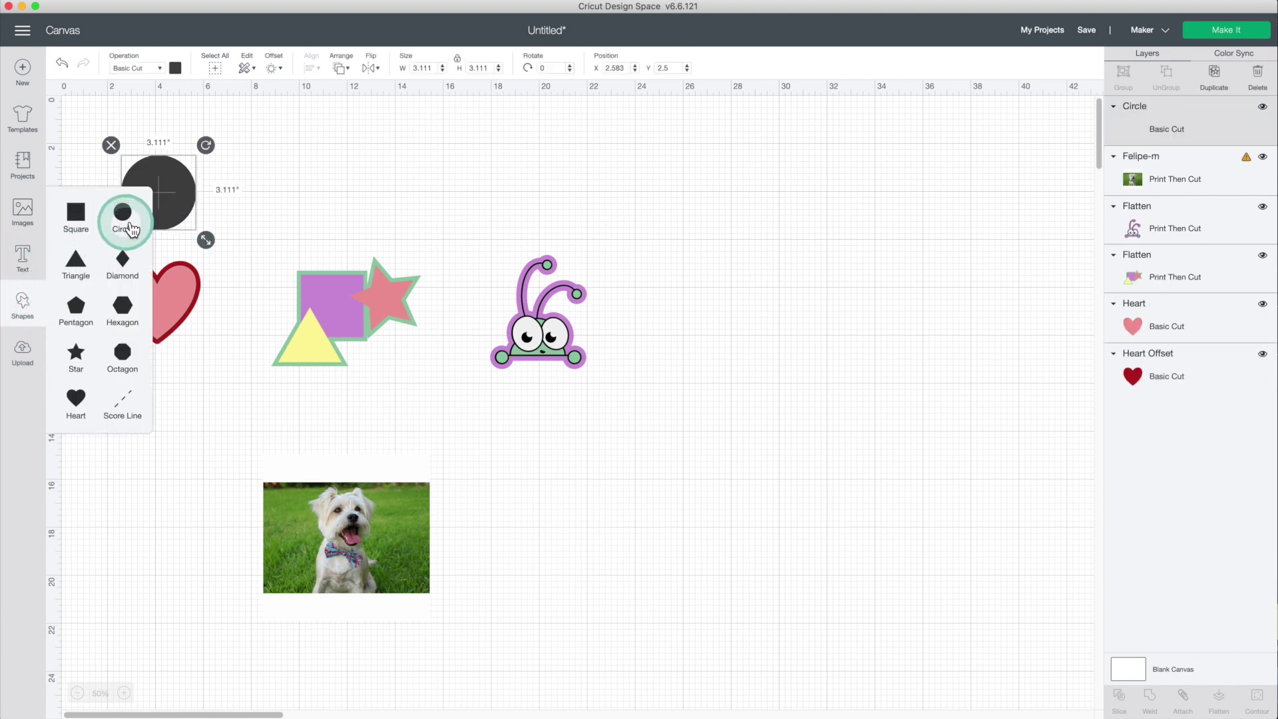
pyautogui.click(177, 185)
pyautogui.moveTo(176, 185); pyautogui.dragTo(347, 510)
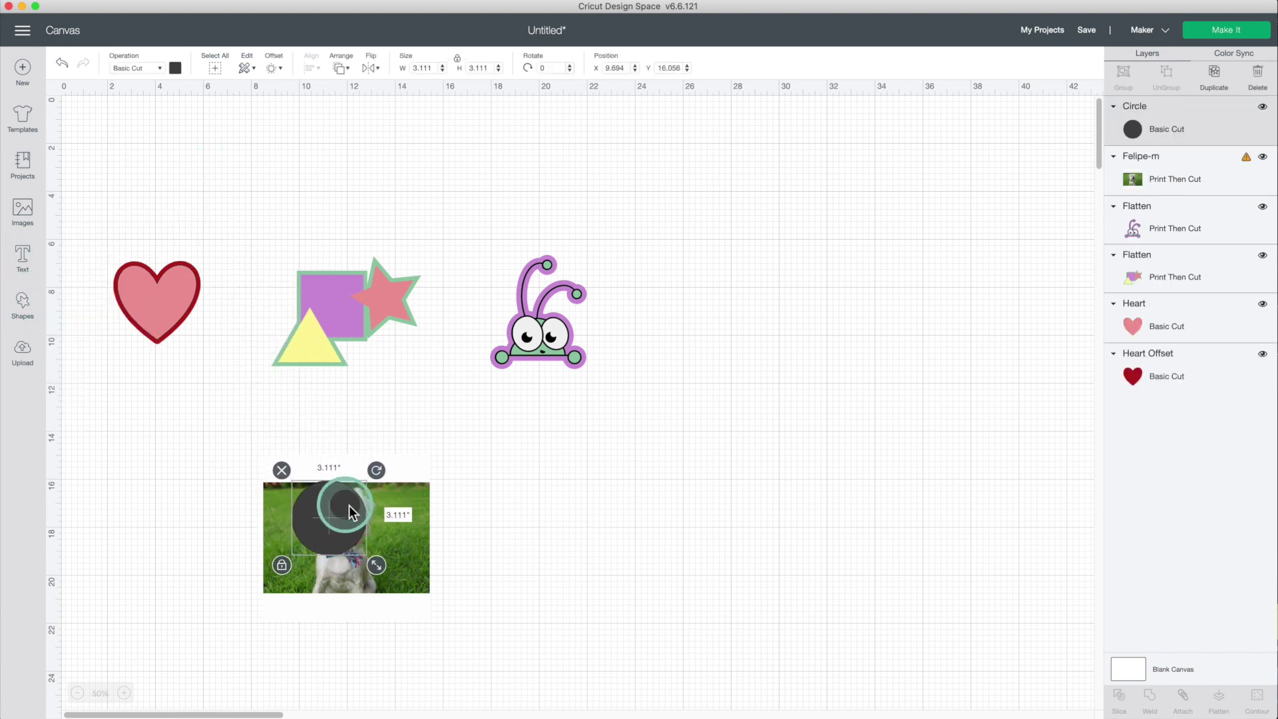
pyautogui.moveTo(378, 567); pyautogui.dragTo(399, 588)
pyautogui.moveTo(360, 545); pyautogui.dragTo(361, 548)
pyautogui.moveTo(401, 590); pyautogui.dragTo(408, 590)
pyautogui.moveTo(358, 547); pyautogui.dragTo(356, 547)
# Step: Slice the circle from the photo and delete the dark circle and holed photo
pyautogui.moveTo(494, 438); pyautogui.dragTo(293, 589)
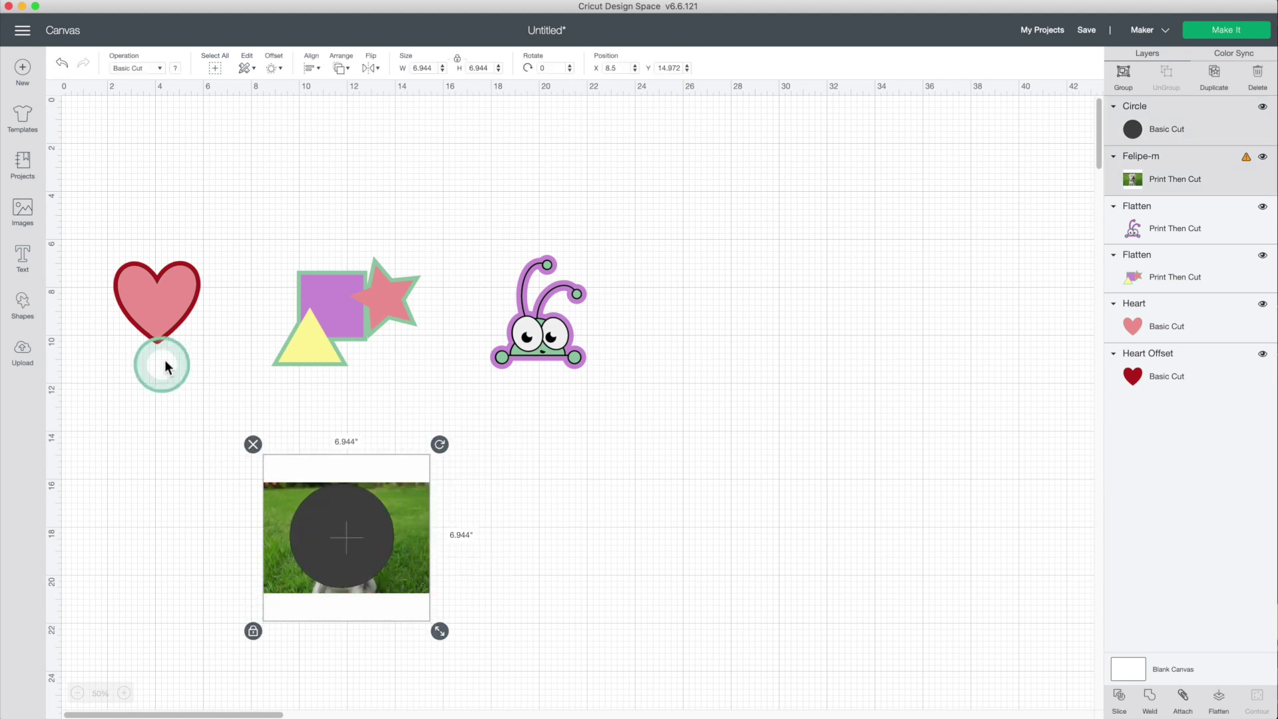
pyautogui.click(1121, 706)
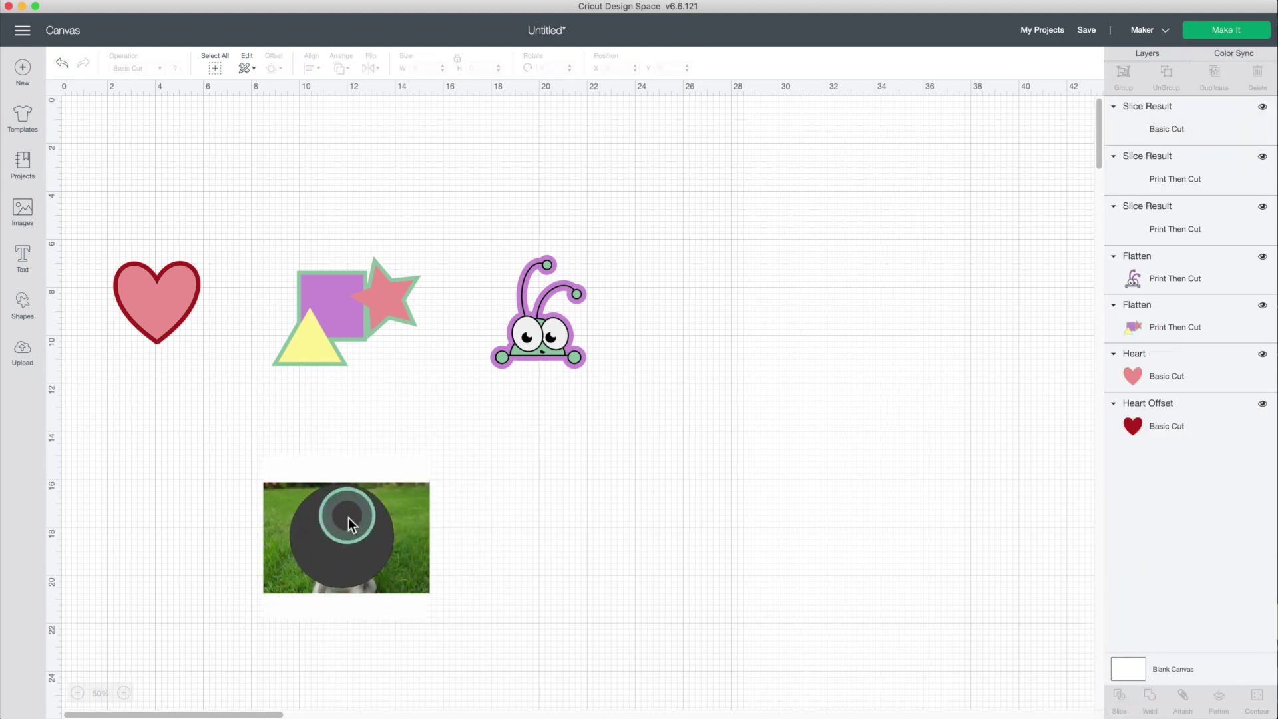
pyautogui.moveTo(349, 518); pyautogui.dragTo(493, 532)
pyautogui.click(468, 484)
pyautogui.click(438, 472)
pyautogui.click(584, 506)
pyautogui.click(525, 440)
pyautogui.click(368, 541)
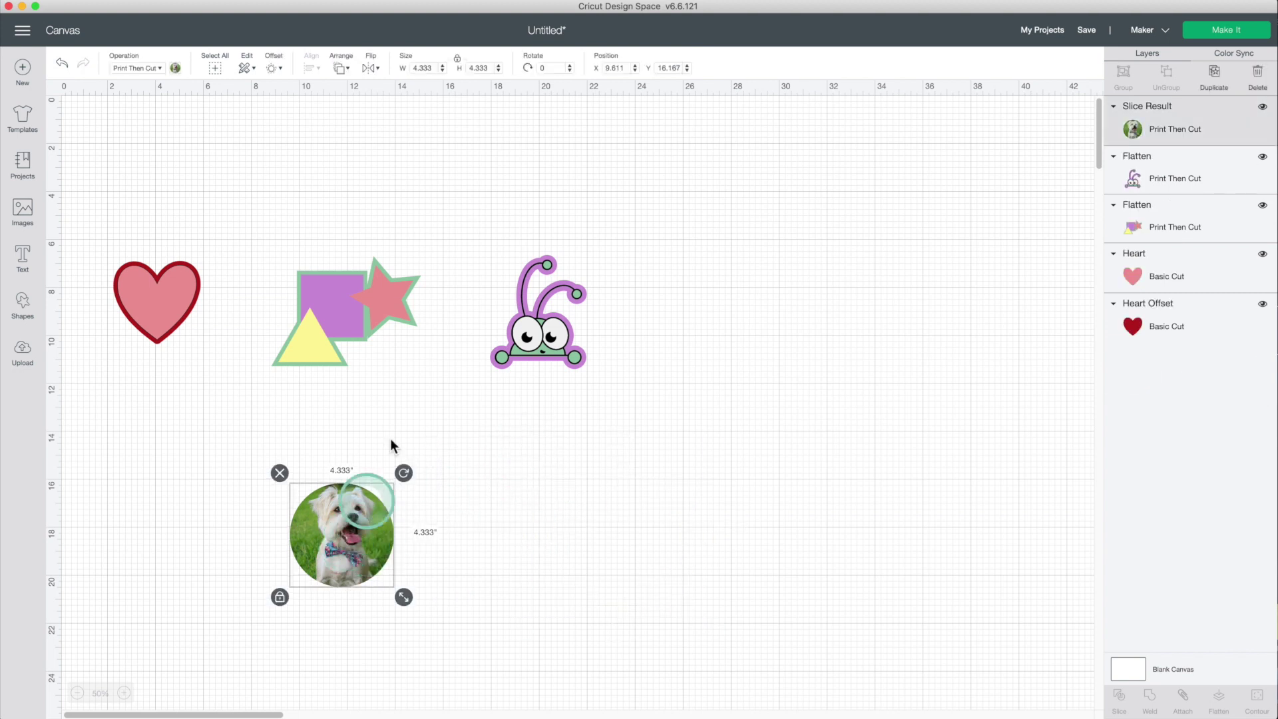
# Step: Apply a 0.5 in offset around the dog photo circle
pyautogui.click(271, 68)
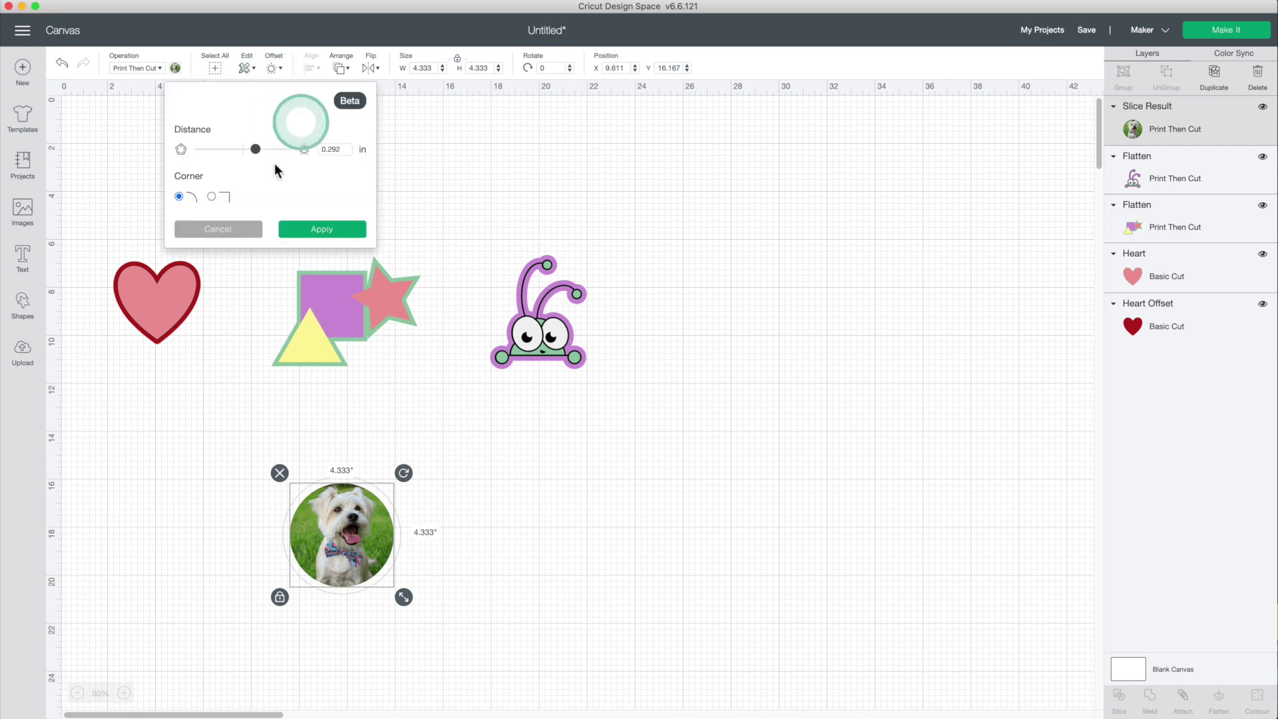
pyautogui.moveTo(262, 152); pyautogui.dragTo(261, 149)
pyautogui.click(320, 233)
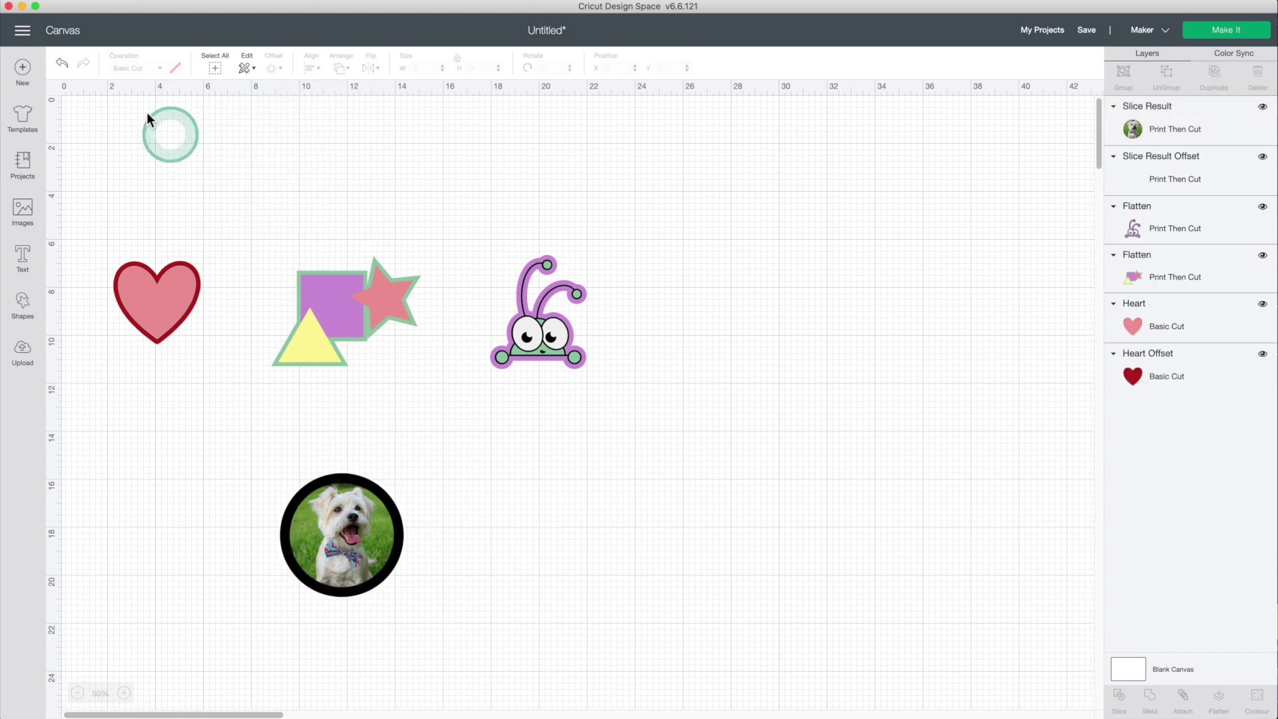
# Step: Colour the offset ring orange and flatten it with the photo into one layer
pyautogui.click(1166, 185)
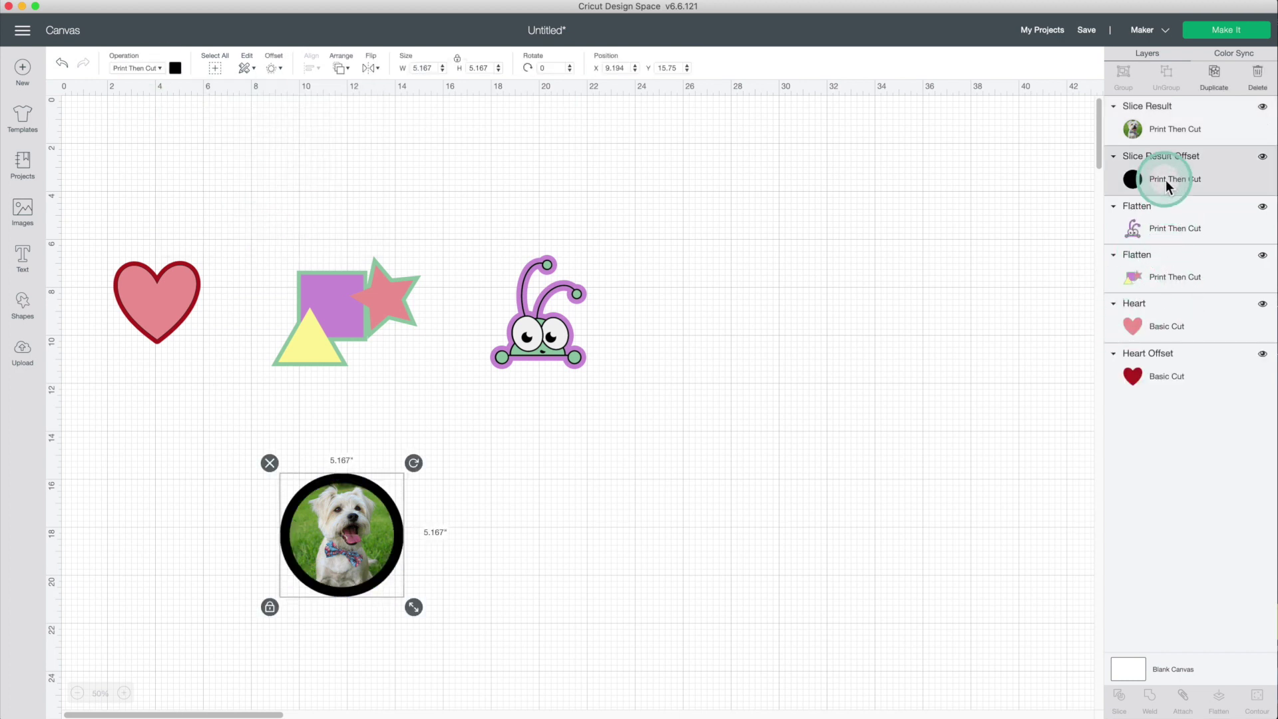
pyautogui.click(176, 68)
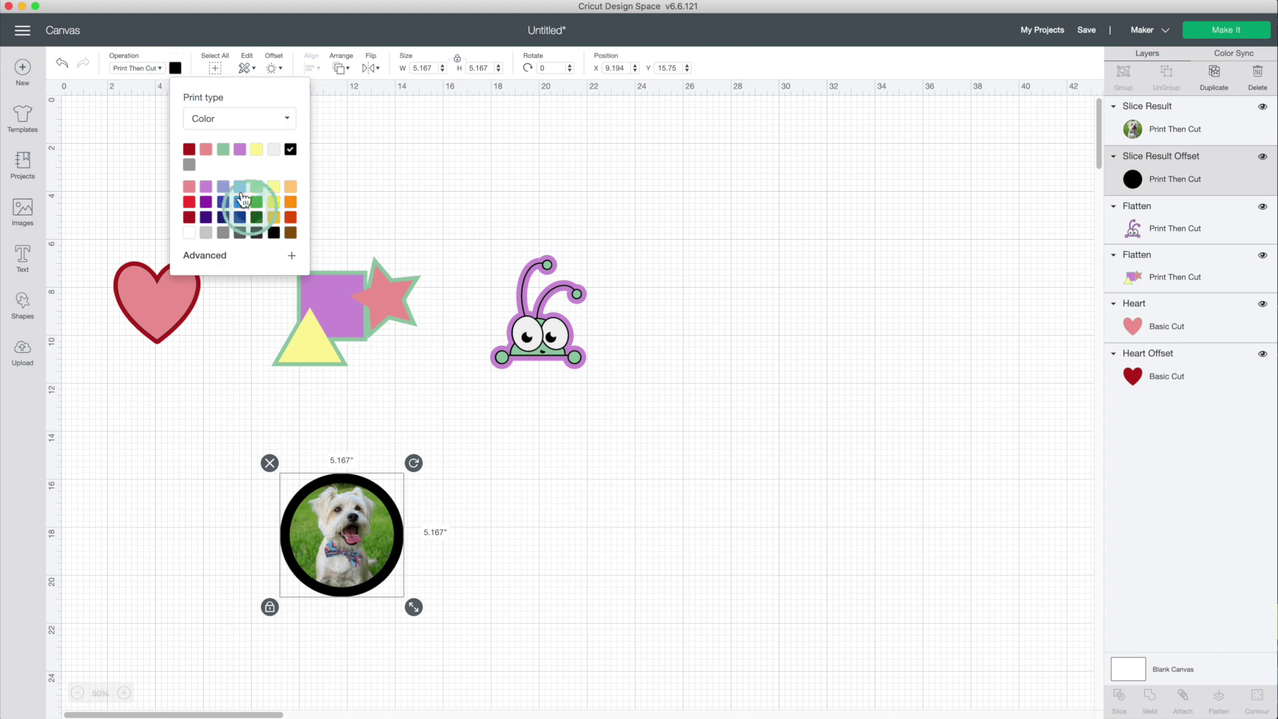
pyautogui.click(291, 188)
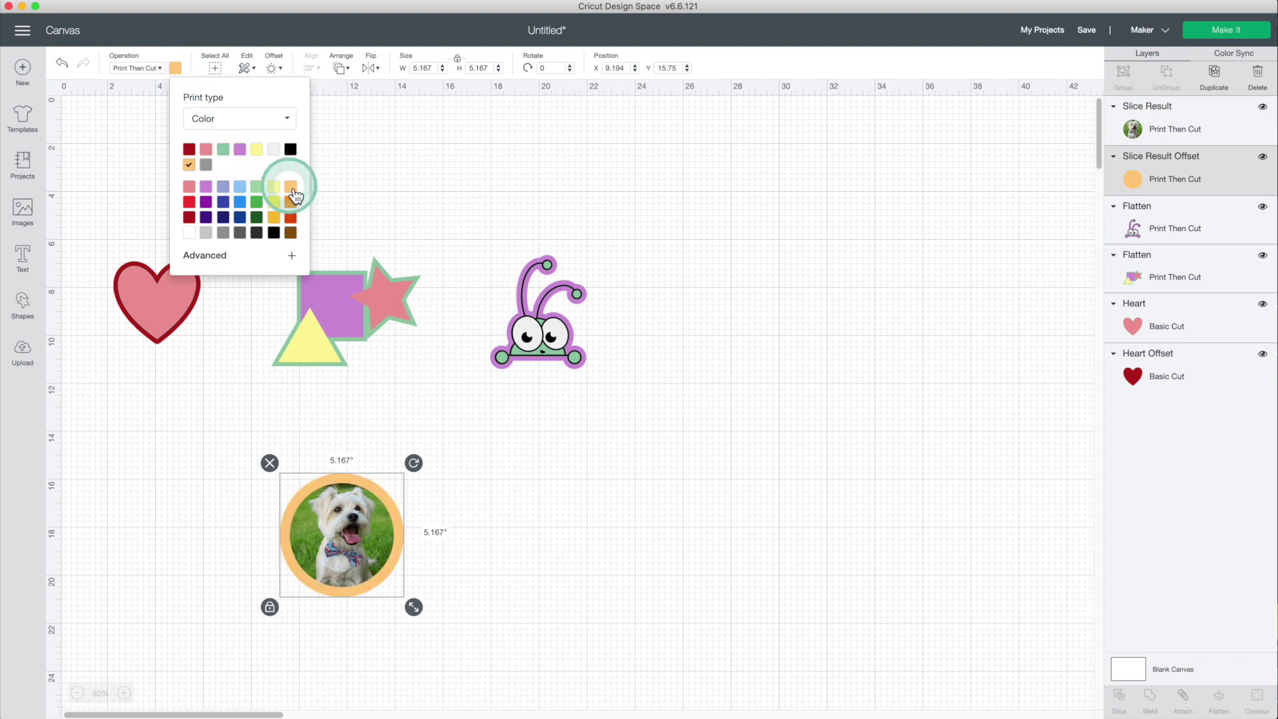
pyautogui.click(426, 474)
pyautogui.moveTo(439, 475); pyautogui.dragTo(286, 594)
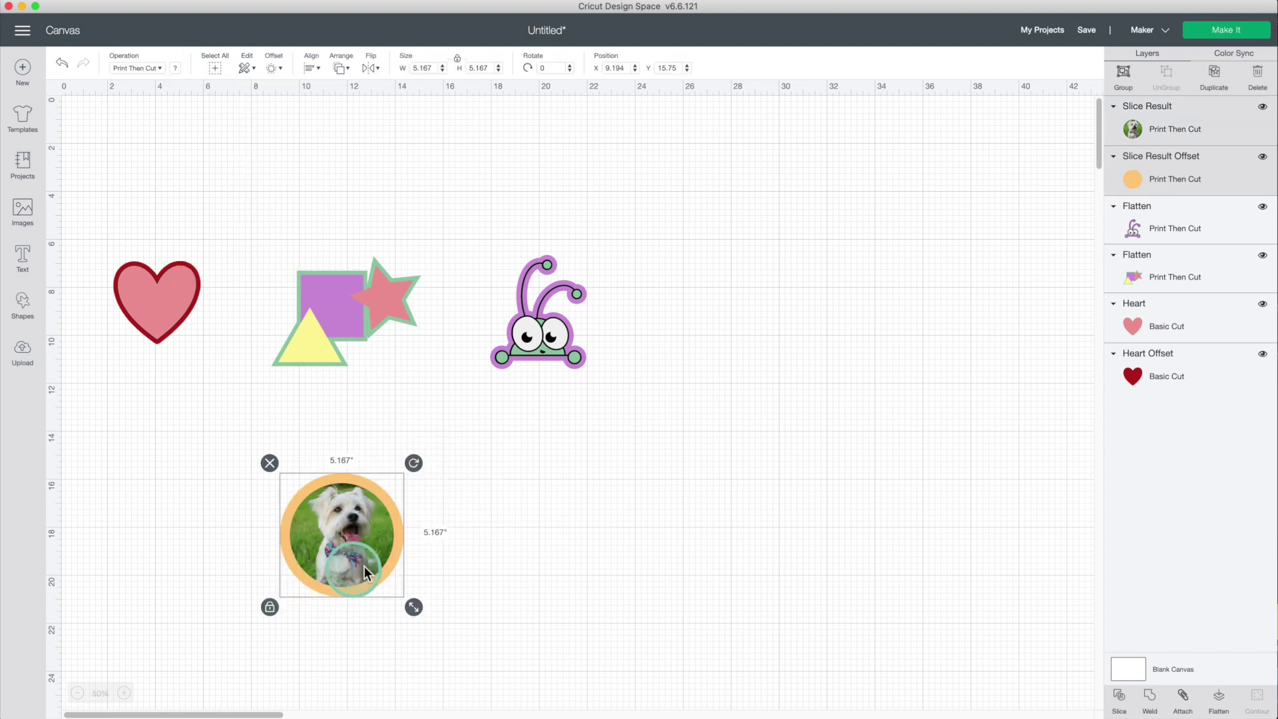
pyautogui.click(1229, 705)
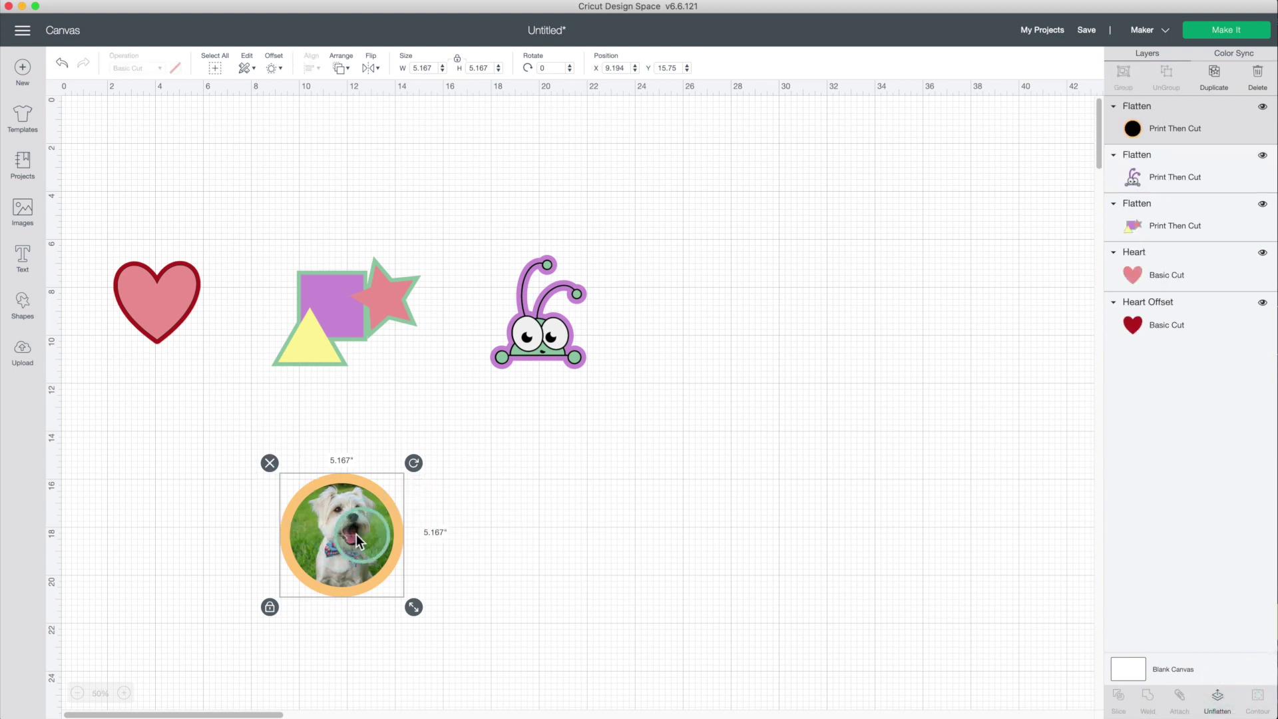
# Step: Insert the uploaded lady-desk image and place it mid-canvas, right of the dog photo
pyautogui.click(499, 528)
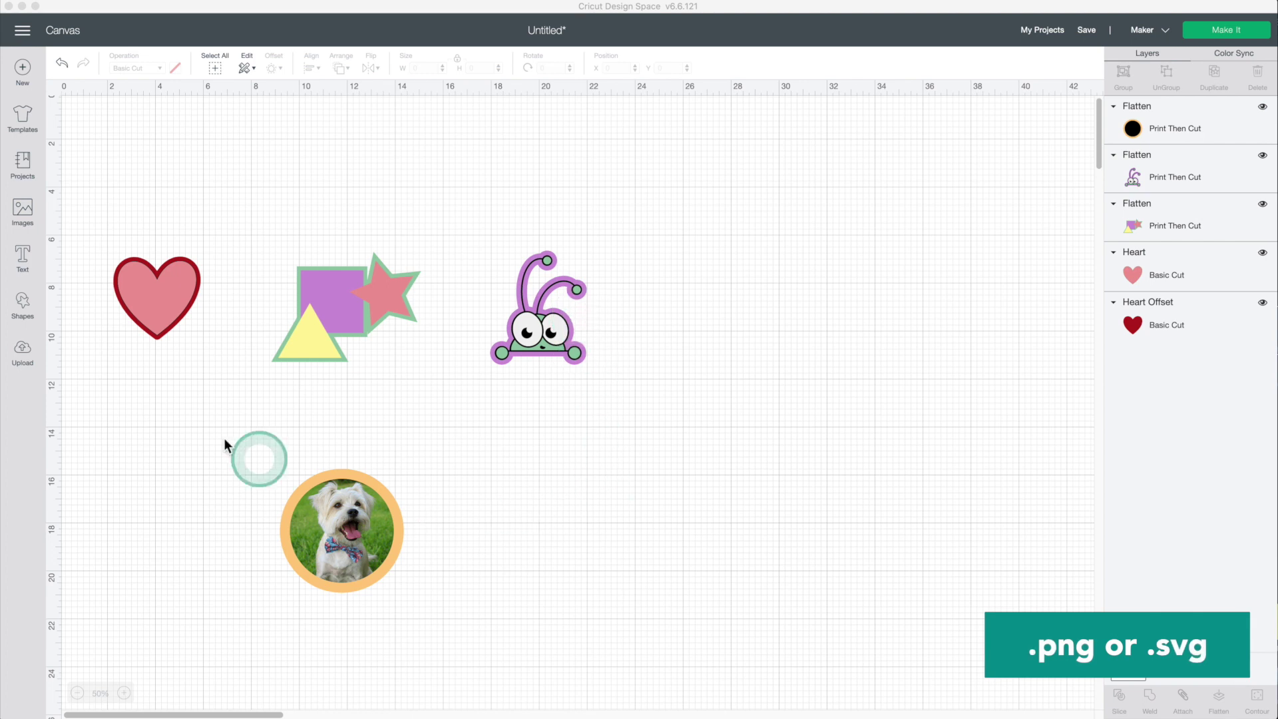
pyautogui.click(26, 361)
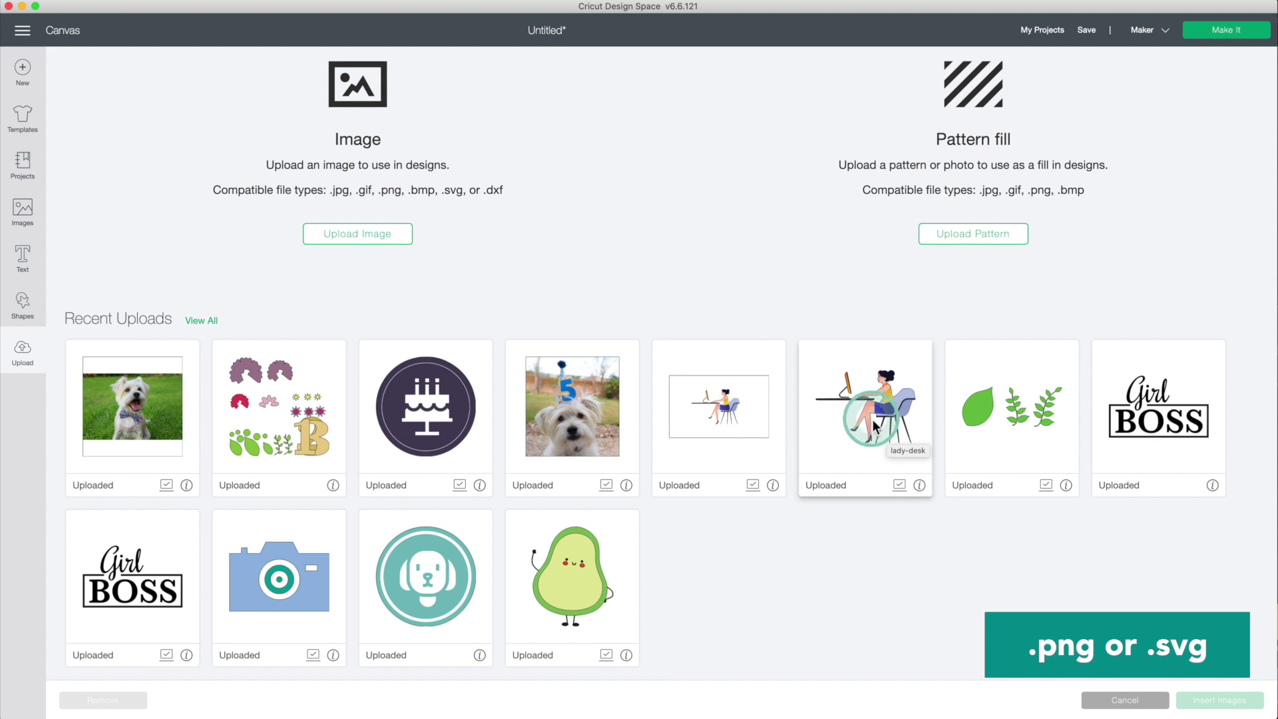
pyautogui.click(892, 436)
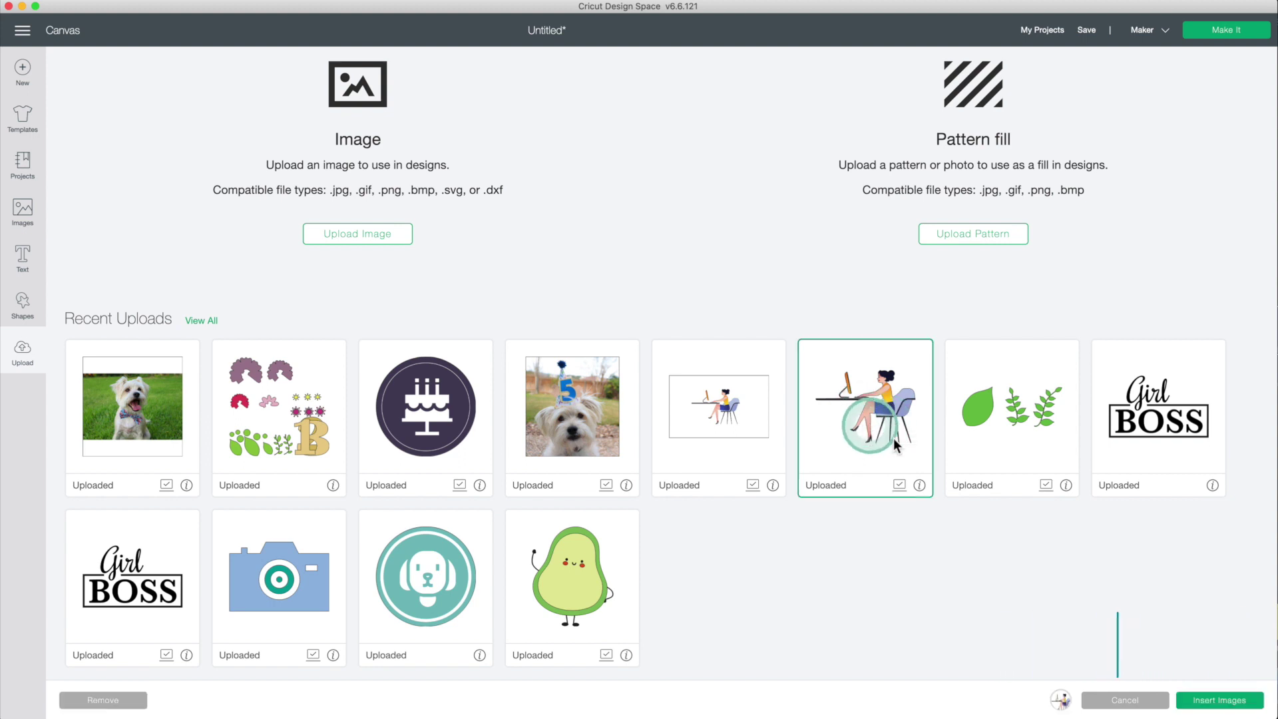
pyautogui.click(1224, 701)
pyautogui.moveTo(191, 204); pyautogui.dragTo(659, 606)
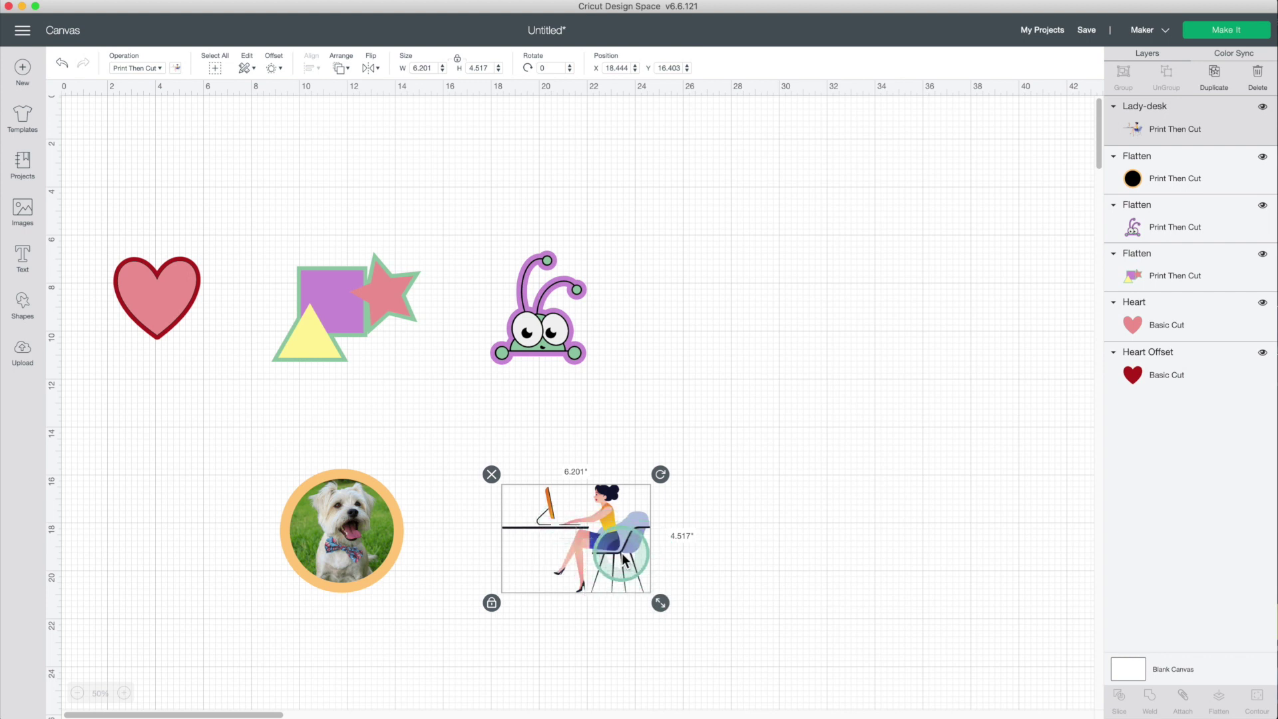
# Step: Add a rounded 0.208 in offset around the lady-desk image and colour it purple
pyautogui.click(274, 72)
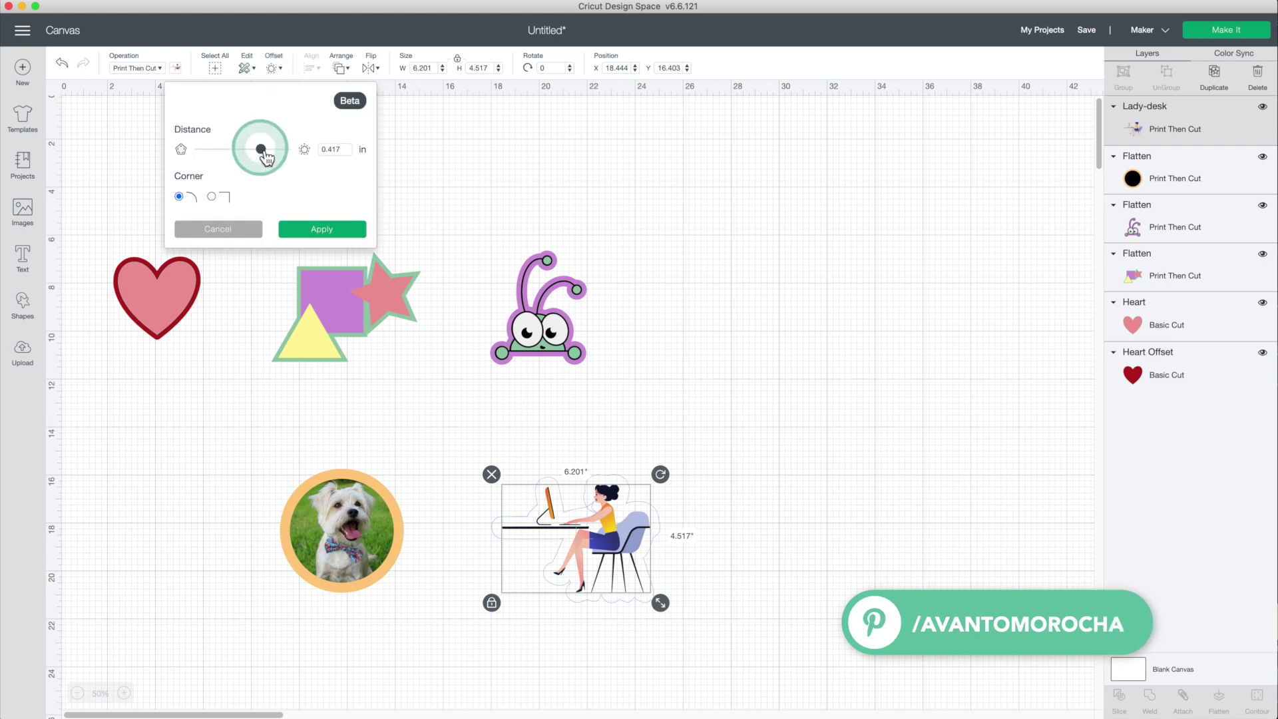
pyautogui.moveTo(266, 157); pyautogui.dragTo(252, 150)
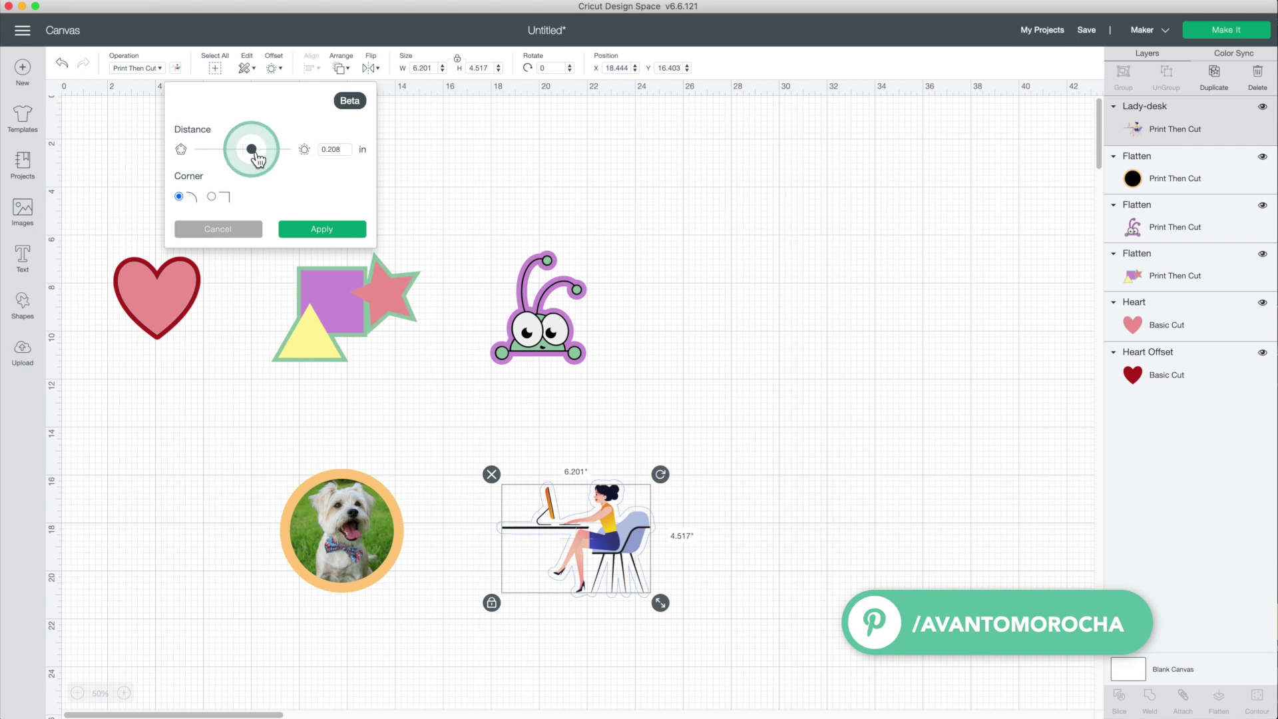
pyautogui.click(333, 233)
pyautogui.click(1148, 163)
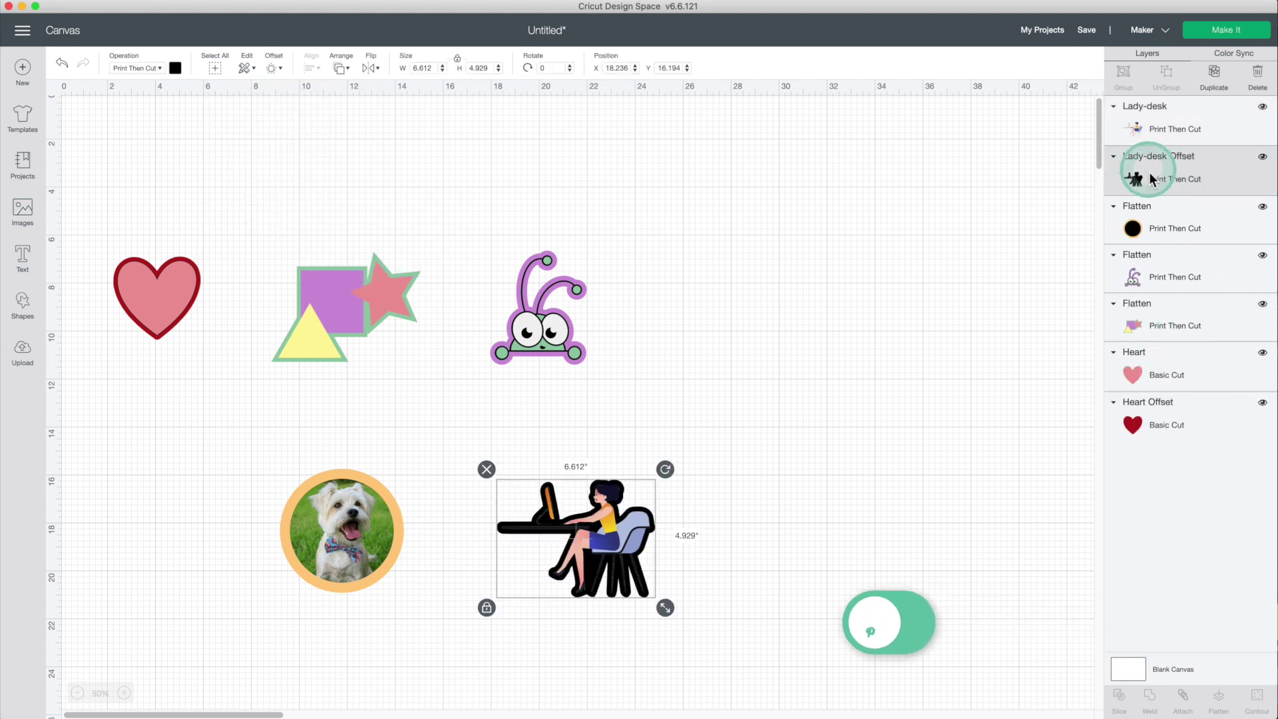
pyautogui.click(176, 68)
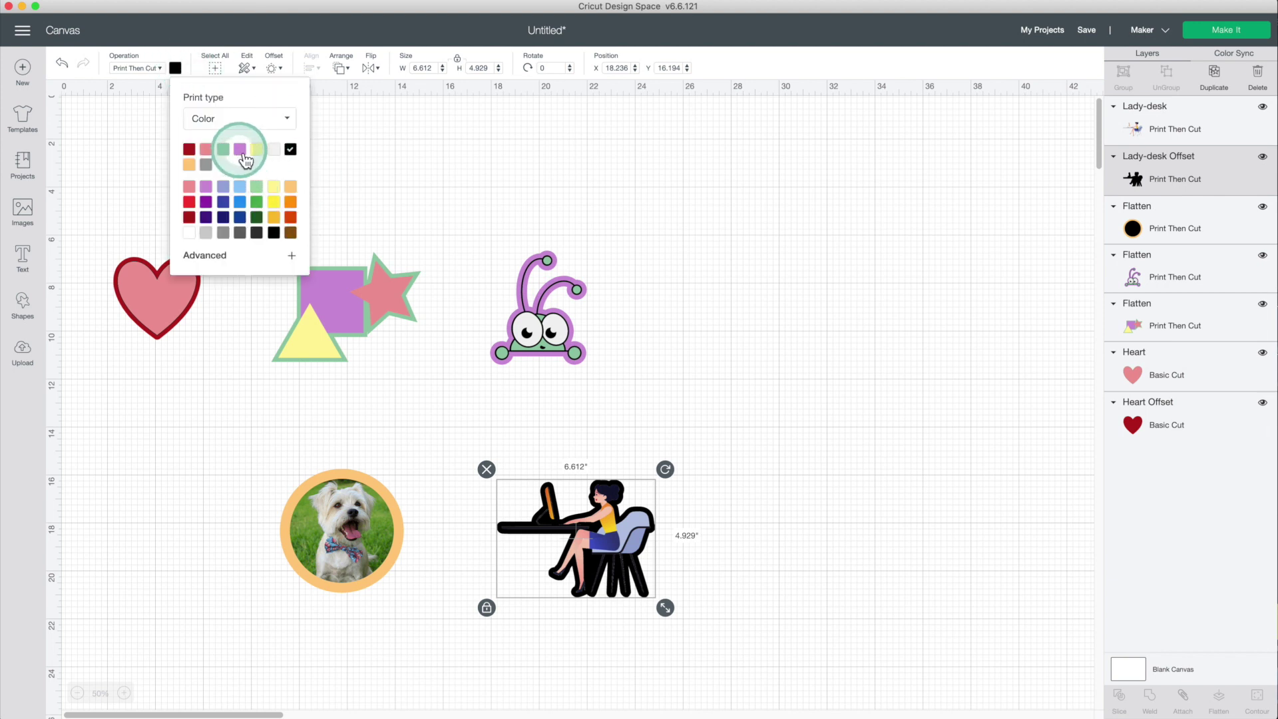
pyautogui.click(242, 153)
pyautogui.click(756, 474)
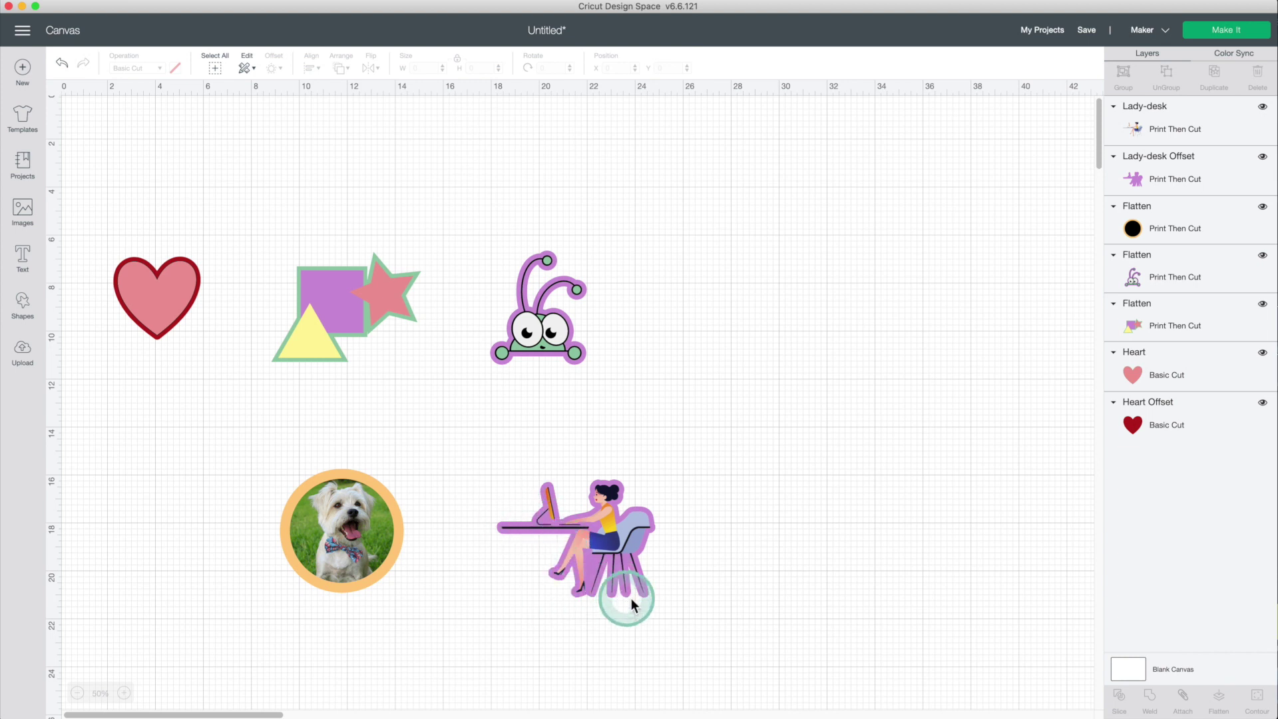
pyautogui.scroll(-3, 635, 501)
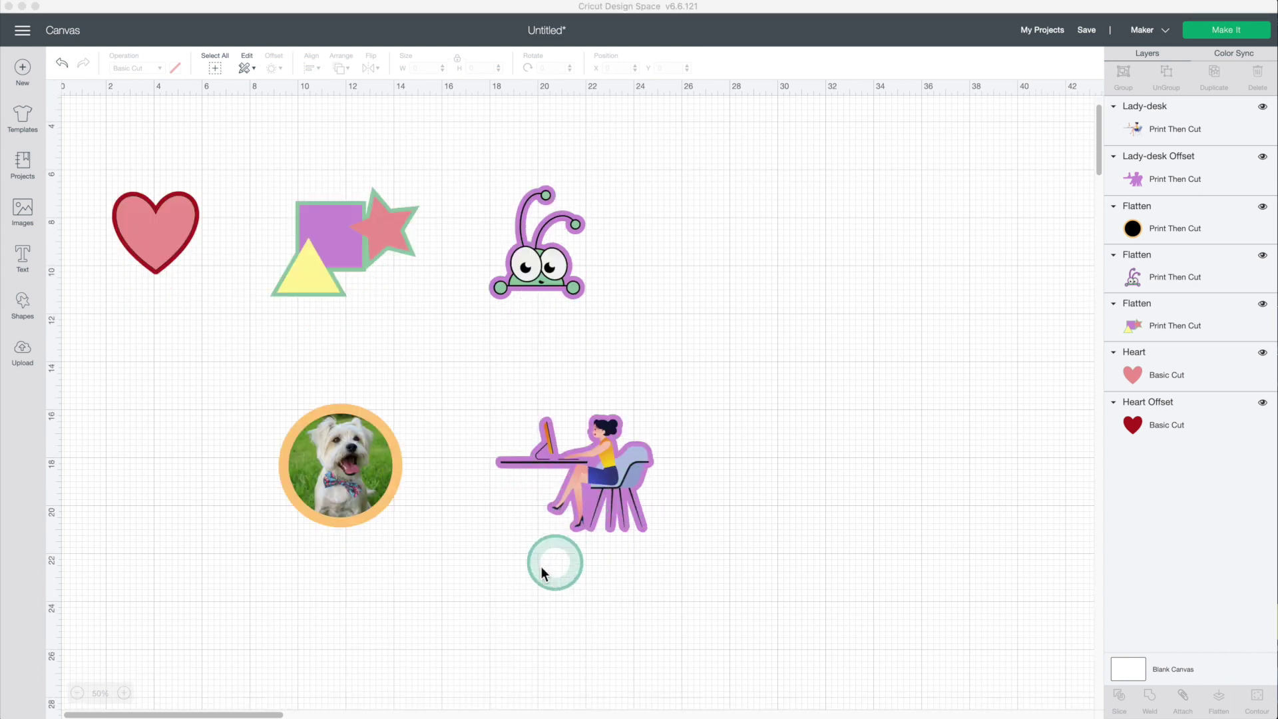
# Step: Insert the uploaded camera image, arriving as a three-layer Camera group of 8.75 x 6.075 in
pyautogui.click(26, 354)
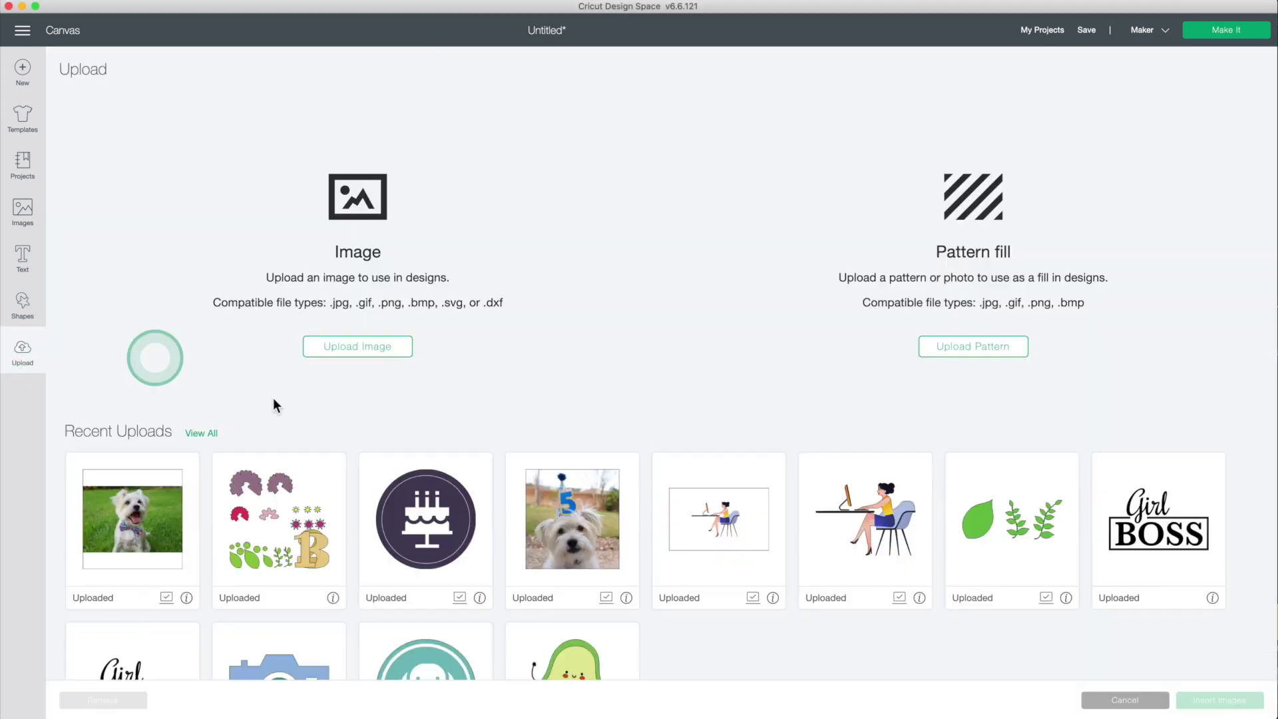
pyautogui.scroll(-3, 488, 494)
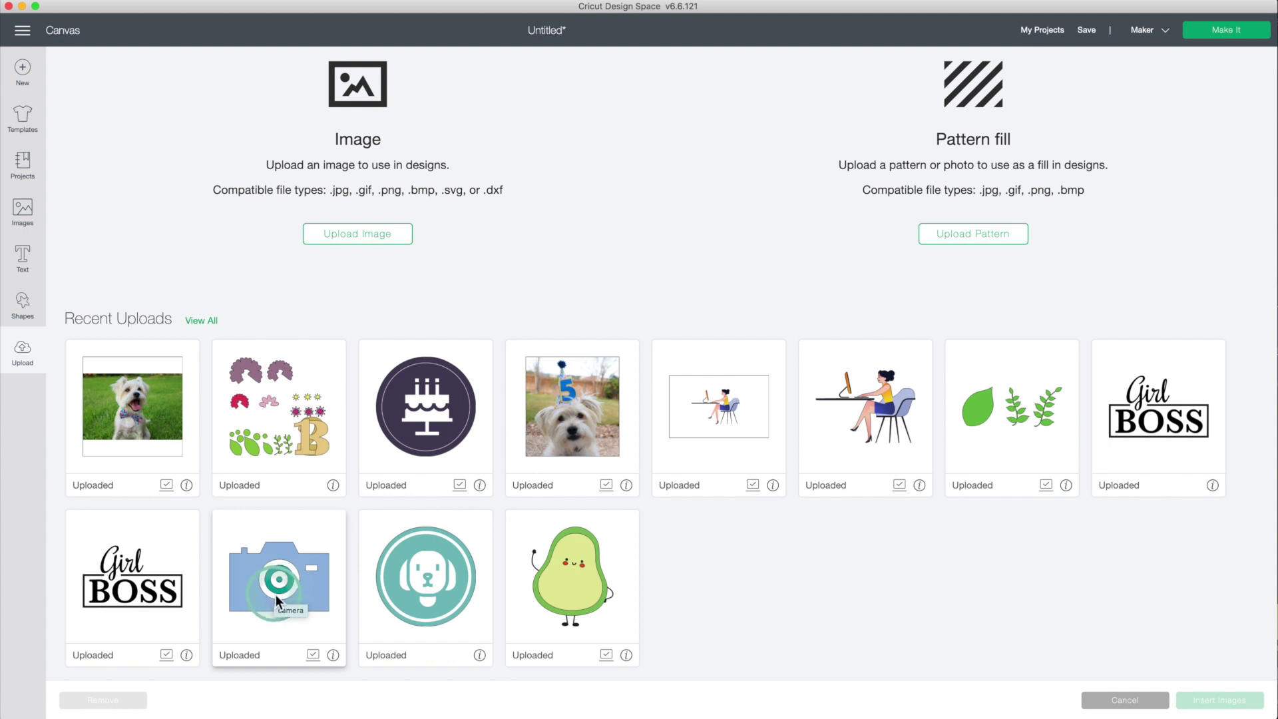
pyautogui.click(282, 597)
pyautogui.click(1215, 700)
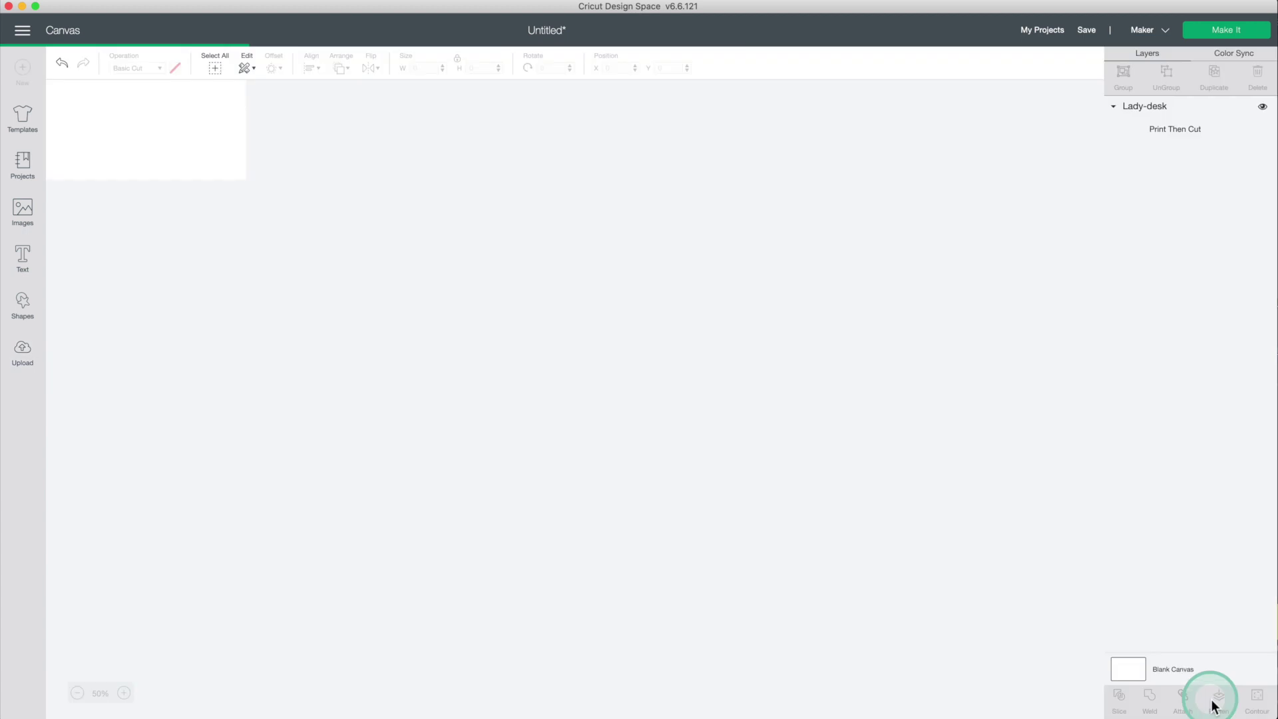
pyautogui.click(397, 399)
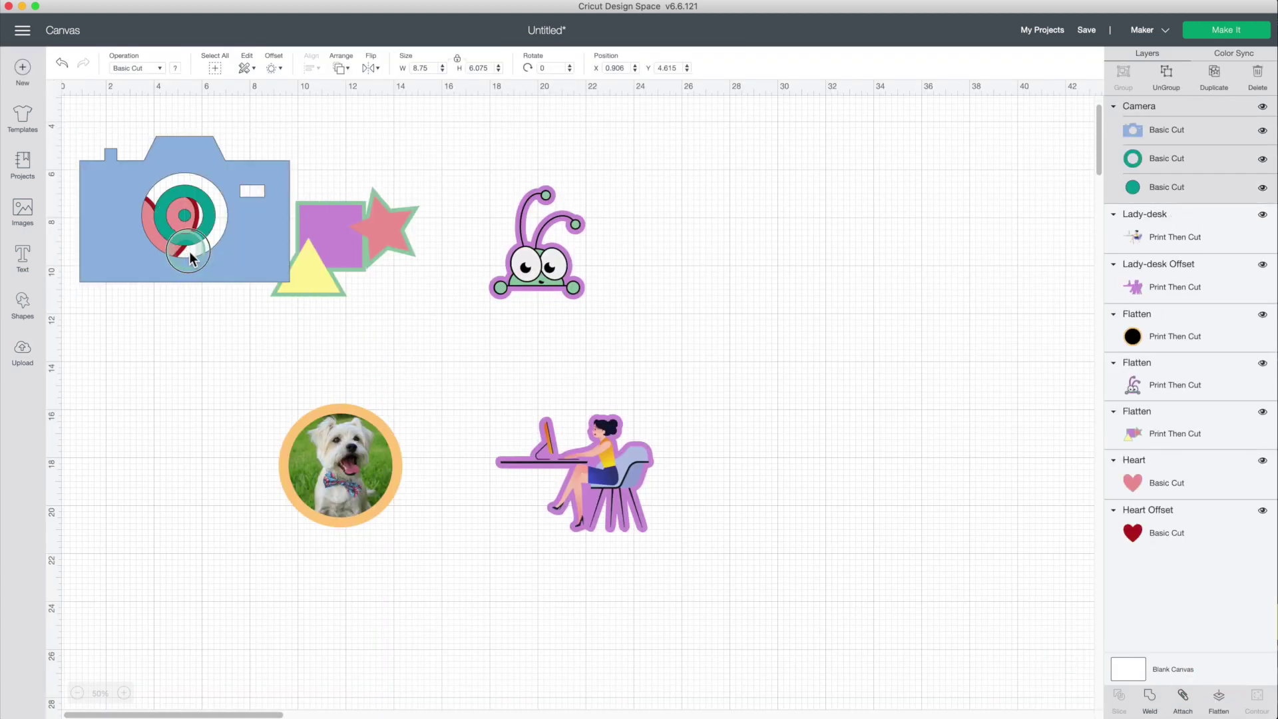
# Step: Move the camera to the lower right and shrink it to about 5.5 x 3.8 in
pyautogui.moveTo(218, 215); pyautogui.dragTo(893, 559)
pyautogui.click(1180, 160)
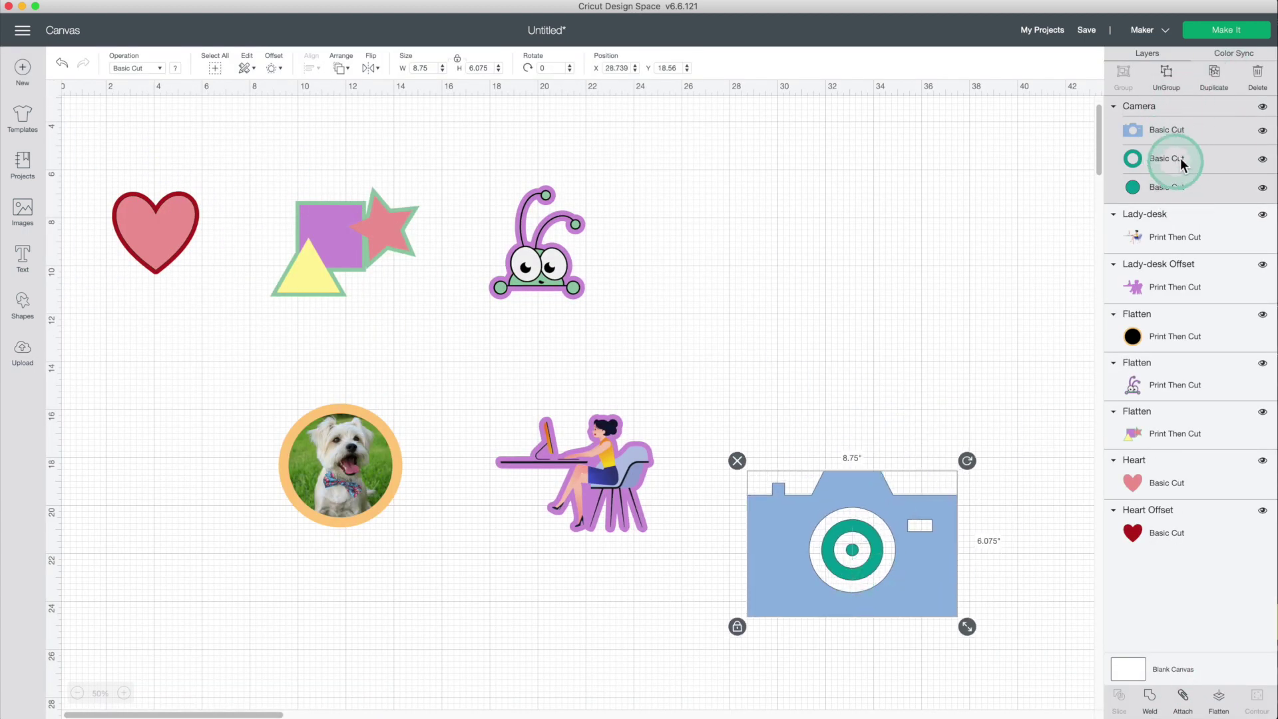
pyautogui.moveTo(967, 626); pyautogui.dragTo(880, 571)
pyautogui.moveTo(859, 526); pyautogui.dragTo(917, 454)
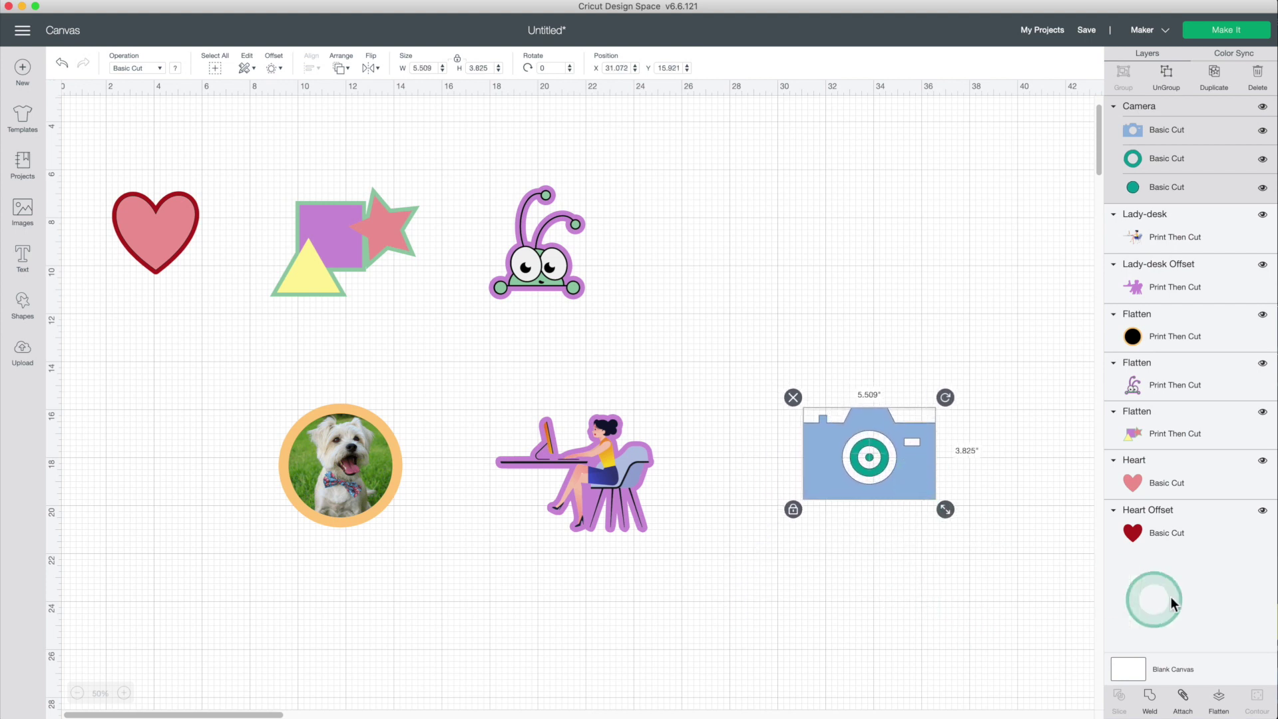
# Step: Give the camera a 0.361 in offset with sharp corners
pyautogui.click(282, 74)
pyautogui.moveTo(260, 155); pyautogui.dragTo(264, 156)
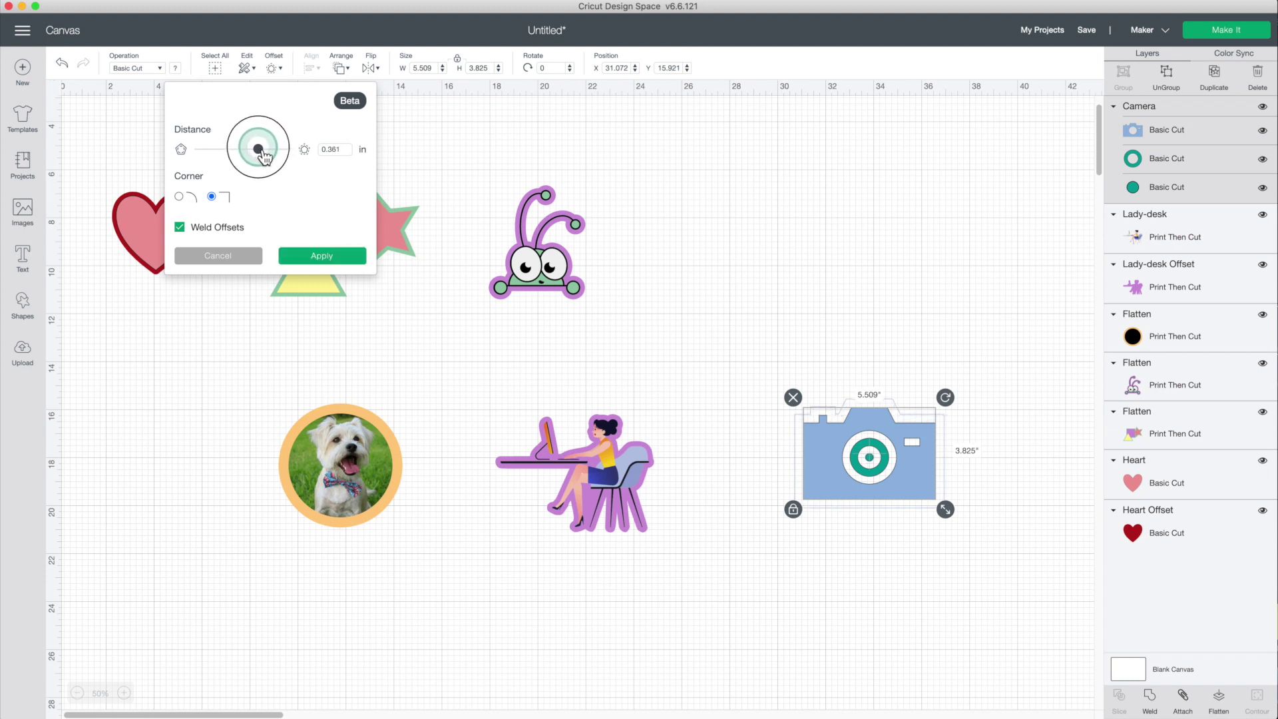
pyautogui.click(215, 196)
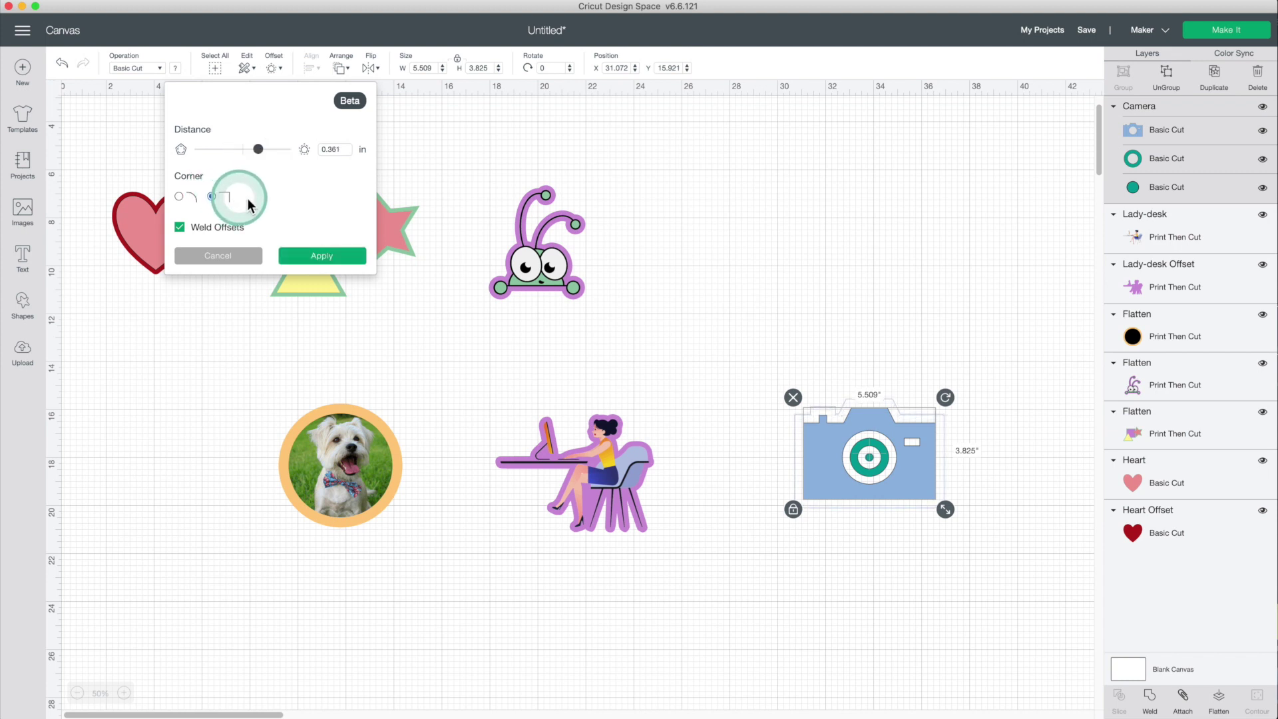
pyautogui.click(338, 260)
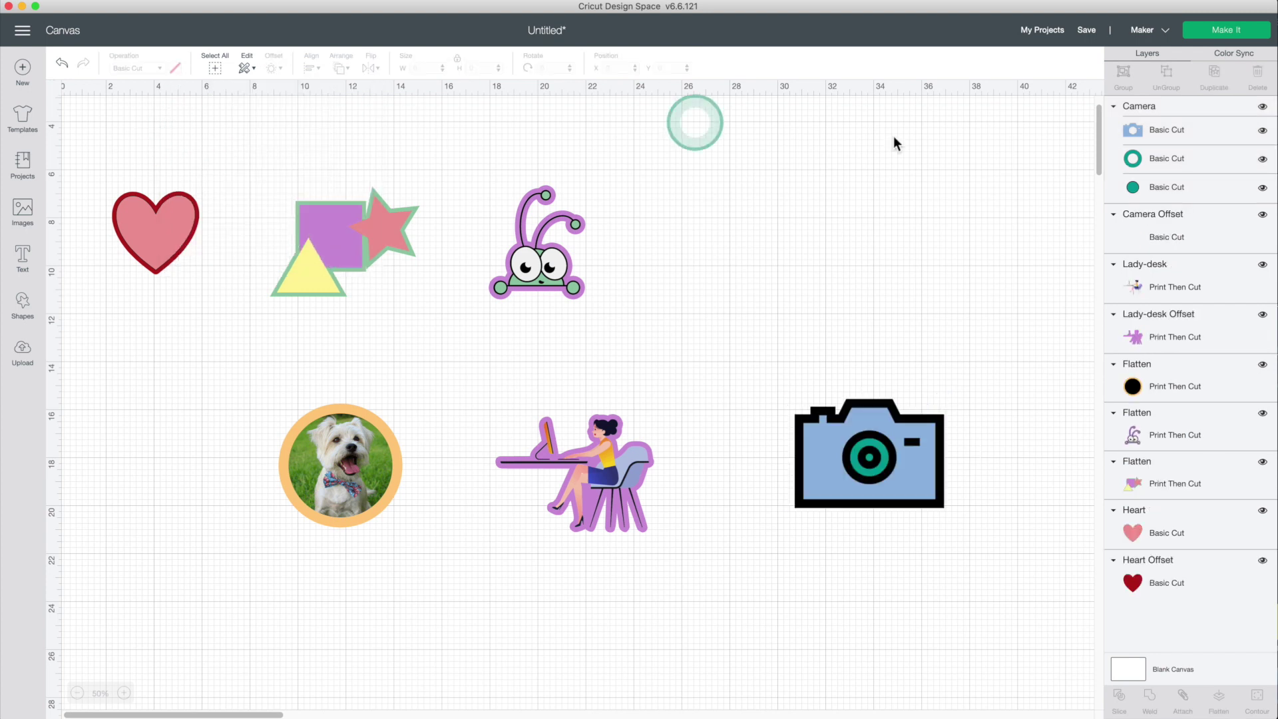
# Step: Colour the Camera Offset outline orange
pyautogui.click(1185, 223)
pyautogui.click(175, 67)
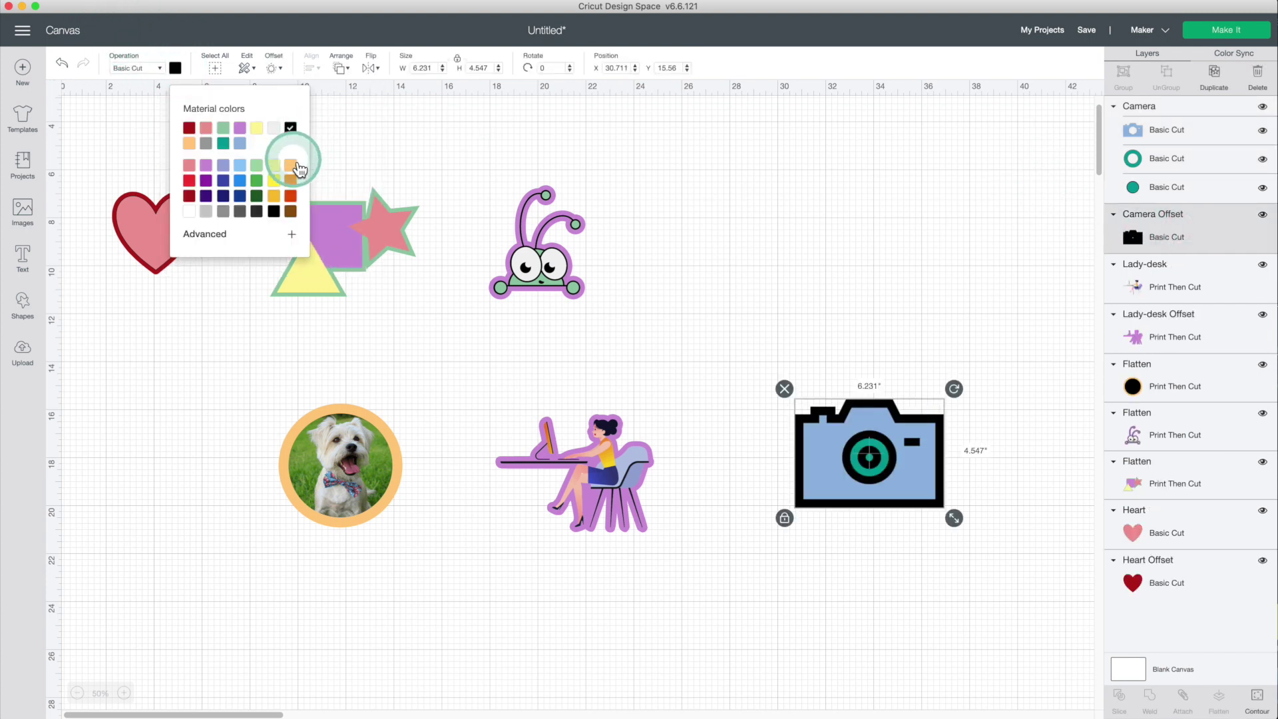
pyautogui.click(289, 164)
pyautogui.click(939, 630)
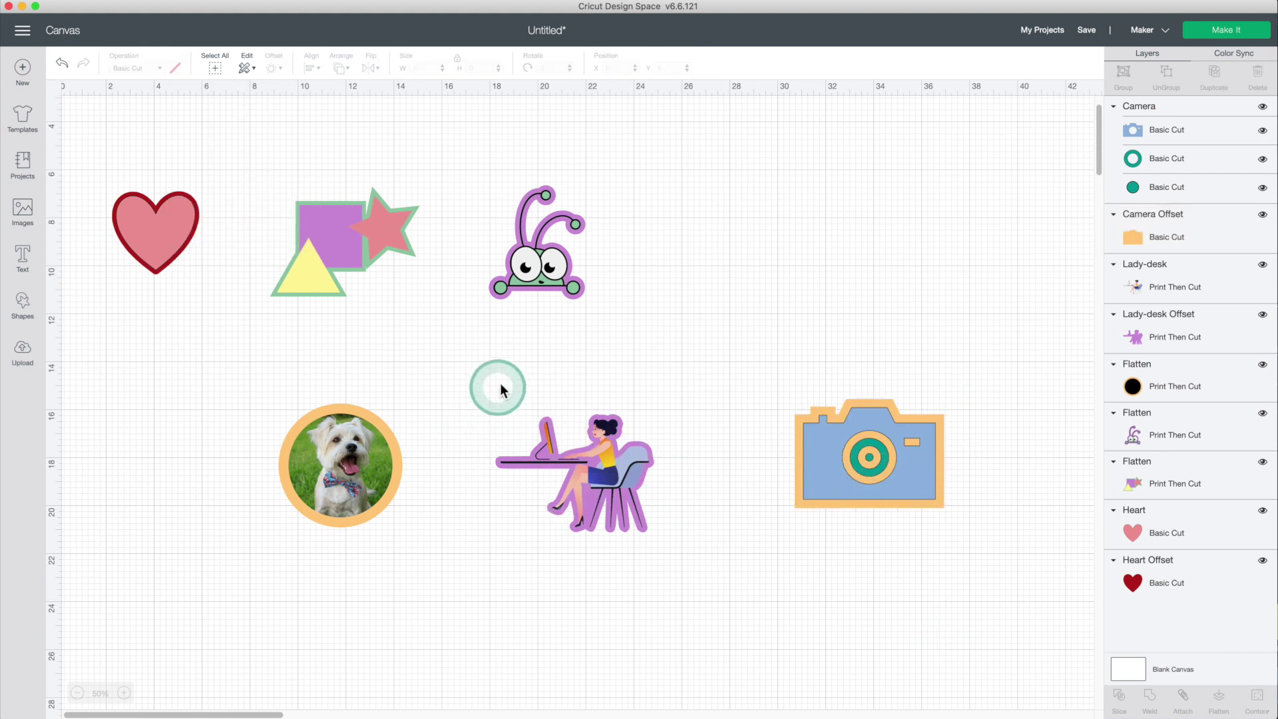
# Step: Flatten the lady-desk image and the camera, each with its outline, into single layers
pyautogui.moveTo(500, 380); pyautogui.dragTo(688, 552)
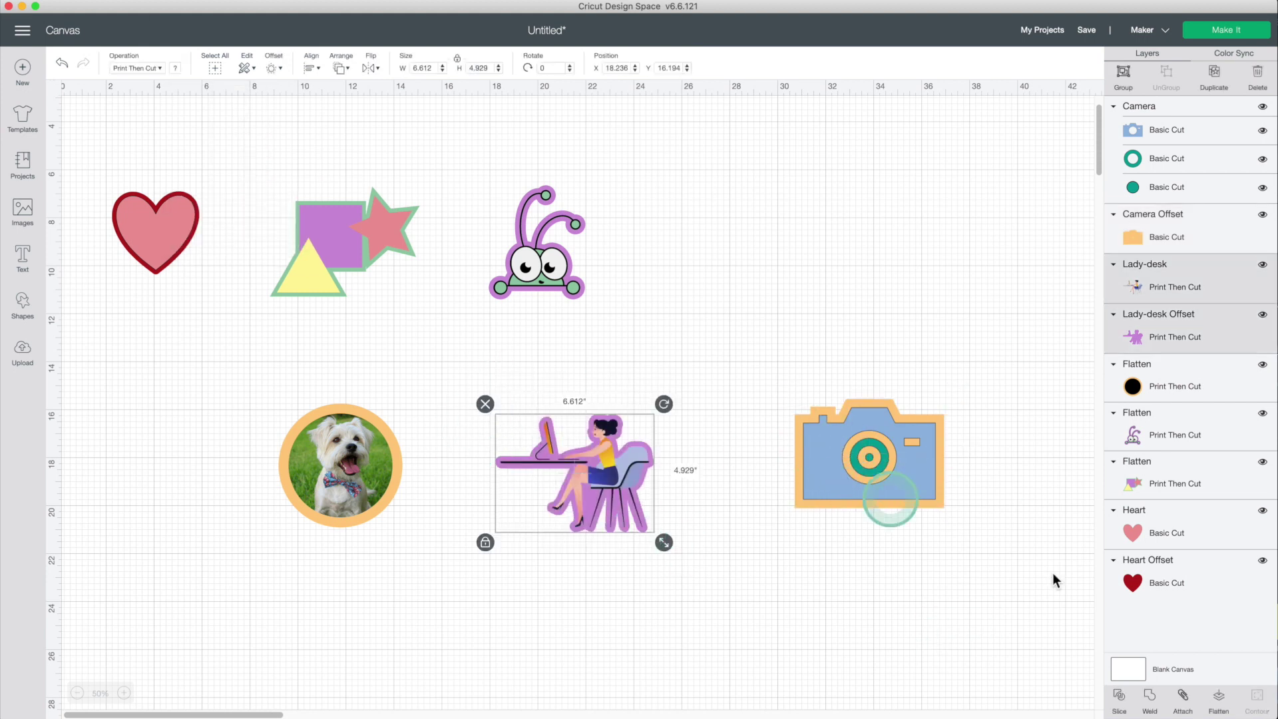
pyautogui.click(1222, 707)
pyautogui.moveTo(756, 348); pyautogui.dragTo(1024, 564)
pyautogui.click(1224, 707)
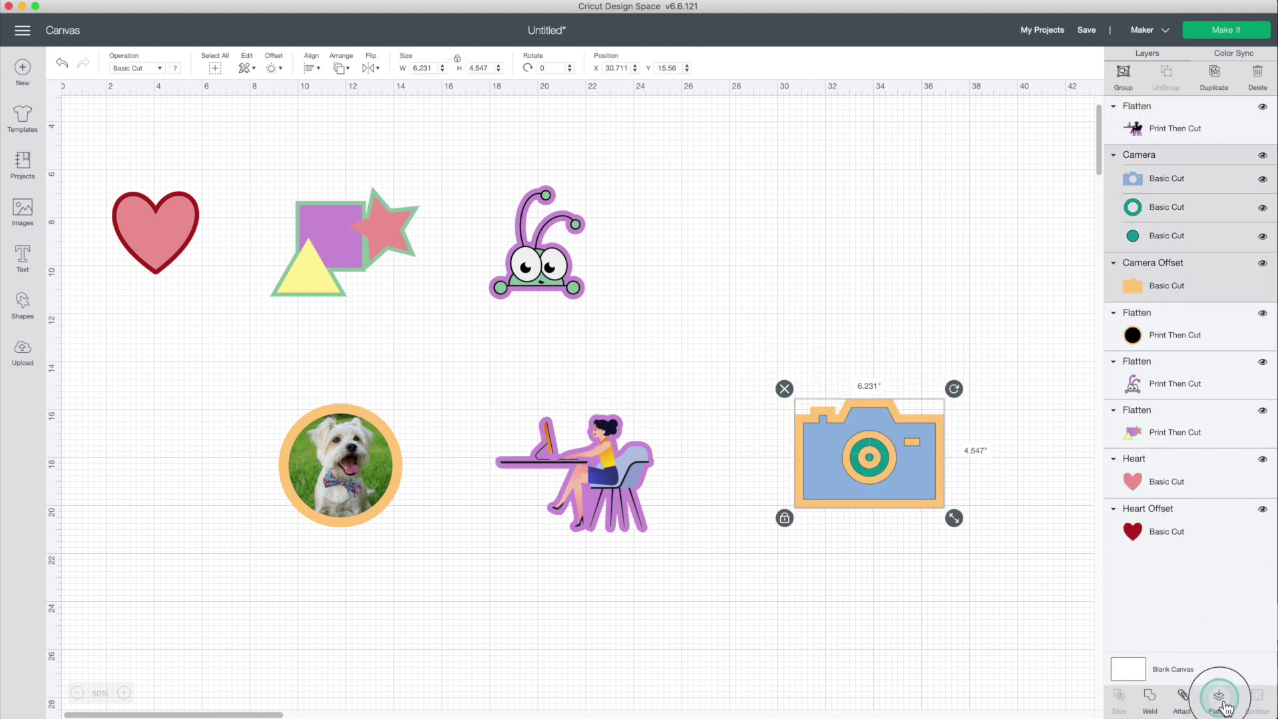
pyautogui.click(870, 675)
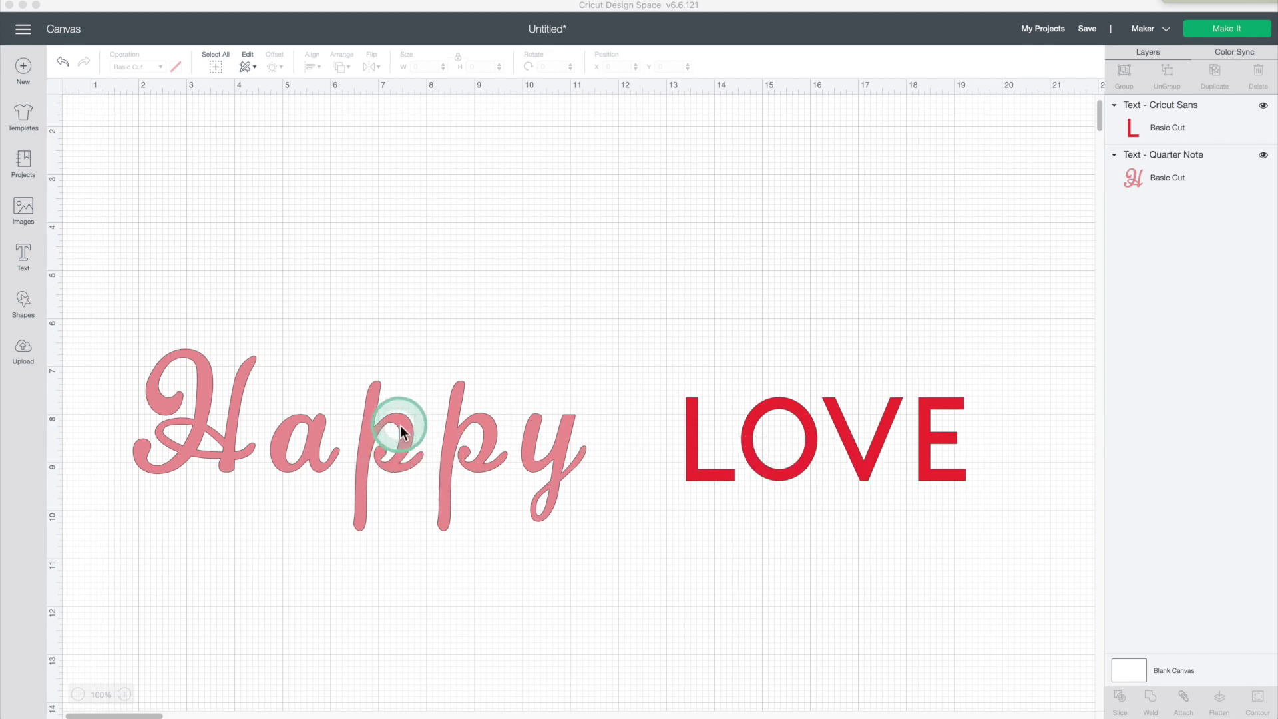
# Step: Set Happy's letter spacing to -0.5 and preview a rounded 0.264 in offset around it
pyautogui.click(434, 447)
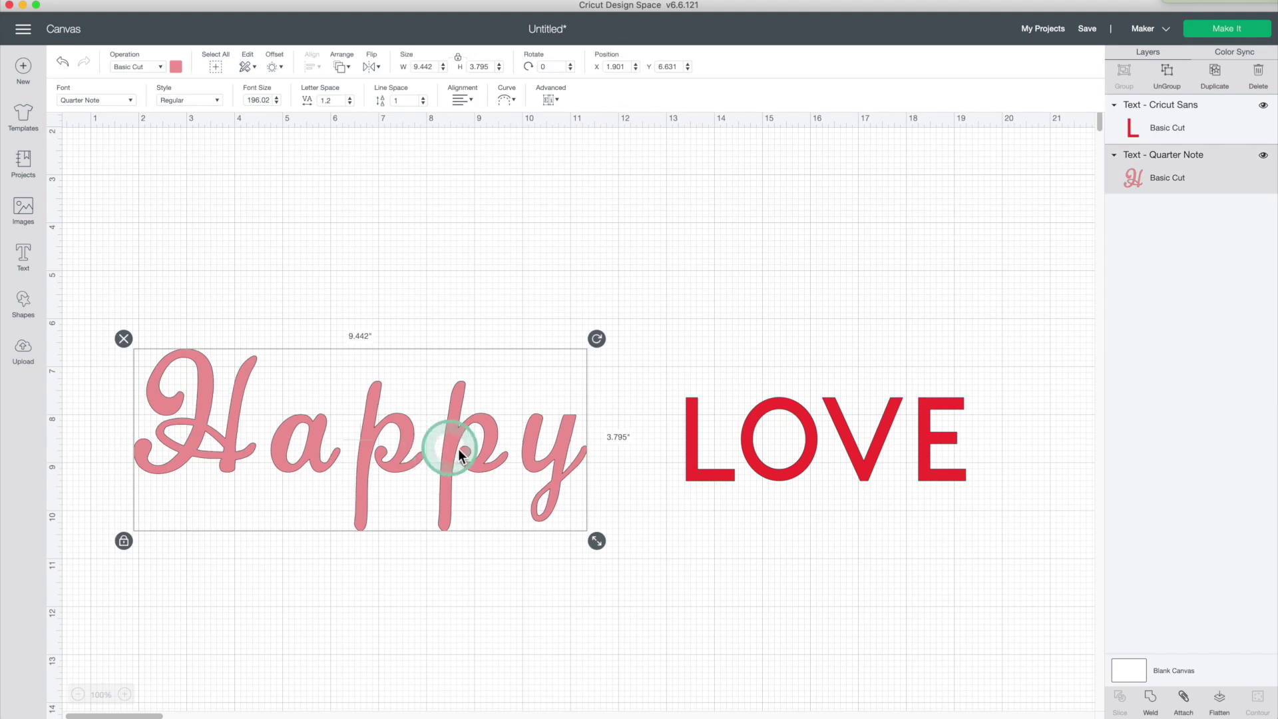
pyautogui.click(331, 101)
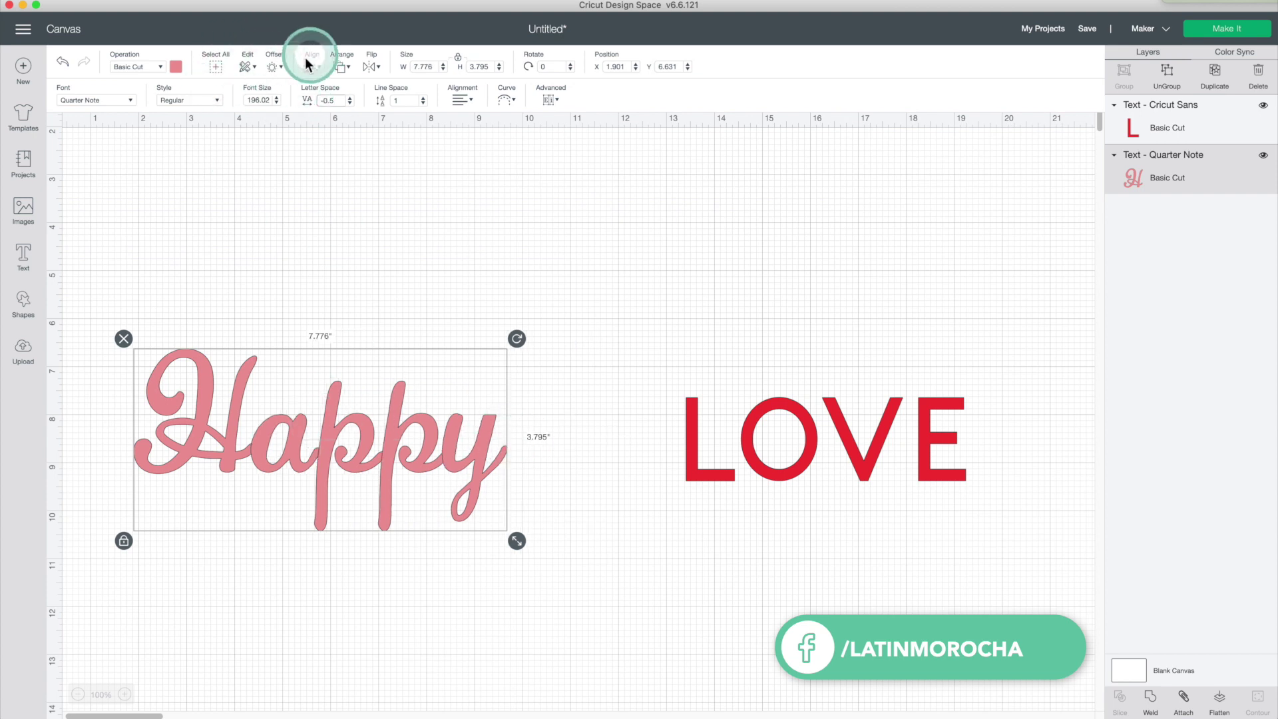
pyautogui.click(273, 66)
pyautogui.moveTo(255, 148); pyautogui.dragTo(259, 153)
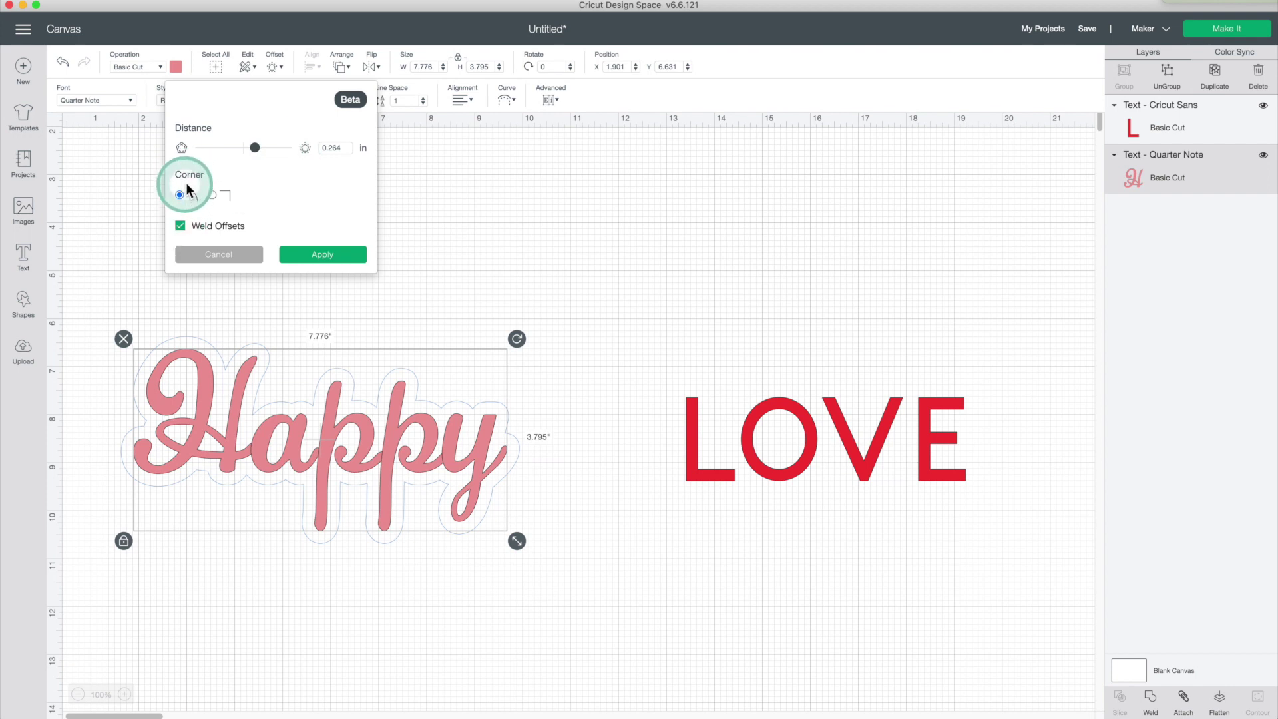
# Step: Apply the Happy offset and colour it light yellow
pyautogui.click(327, 255)
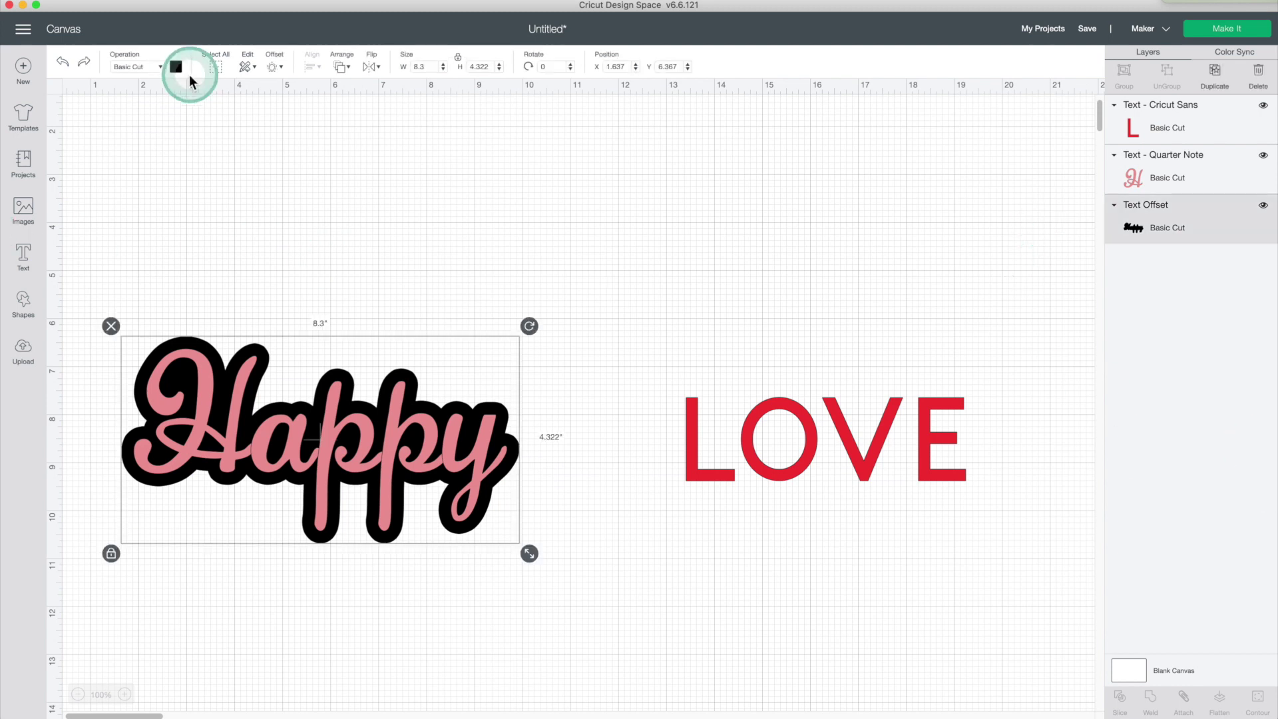
pyautogui.click(175, 67)
pyautogui.click(274, 148)
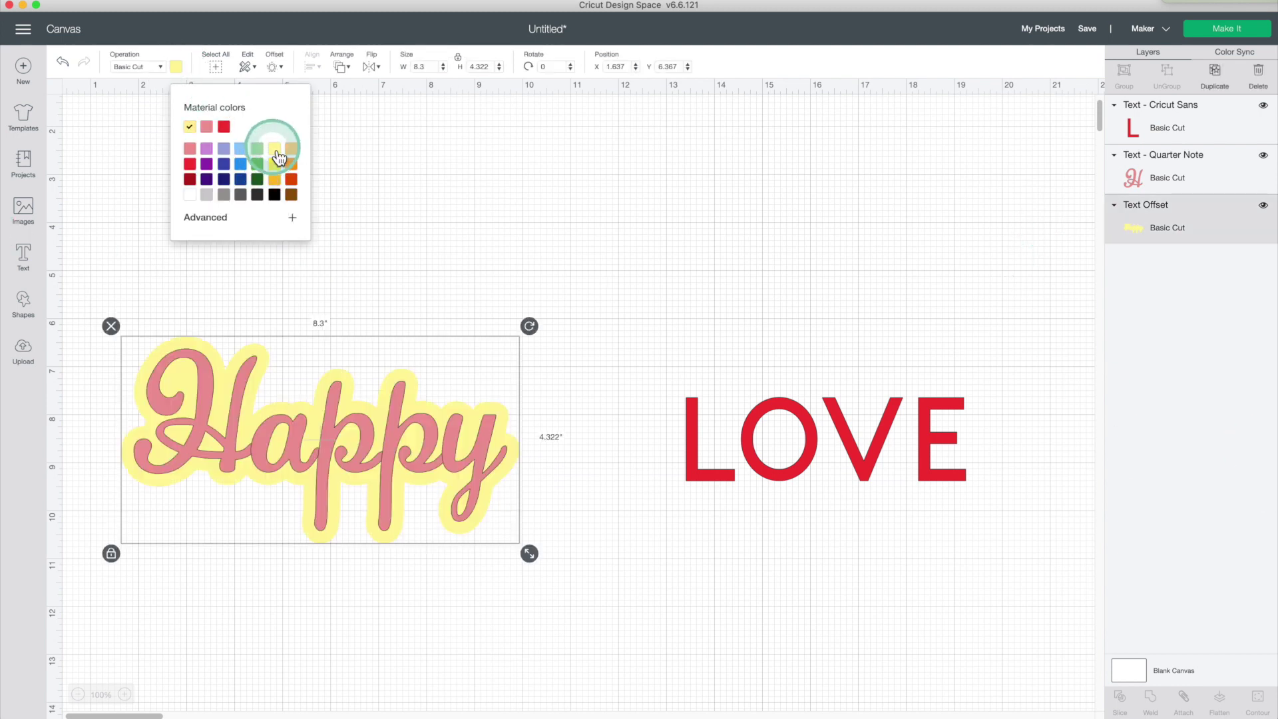
pyautogui.click(505, 274)
# Step: Weld the Happy script letters into a single Weld Result layer
pyautogui.scroll(-2, 268, 410)
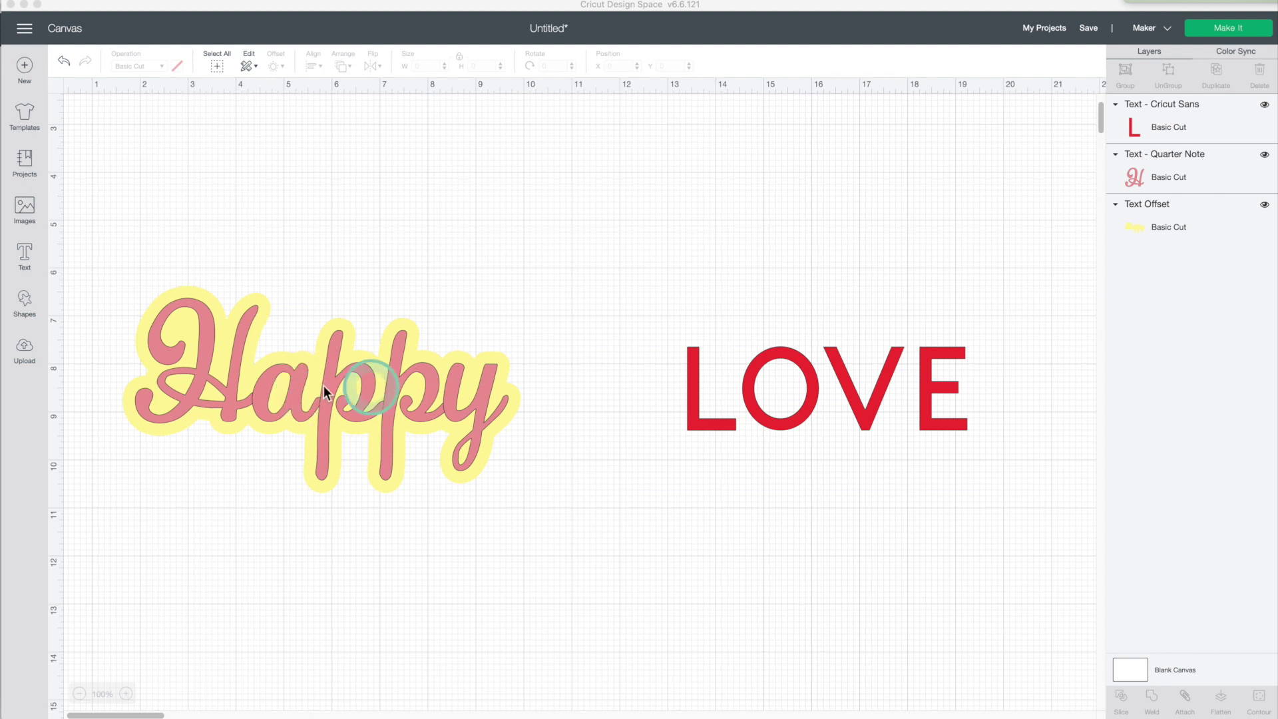
pyautogui.click(1173, 179)
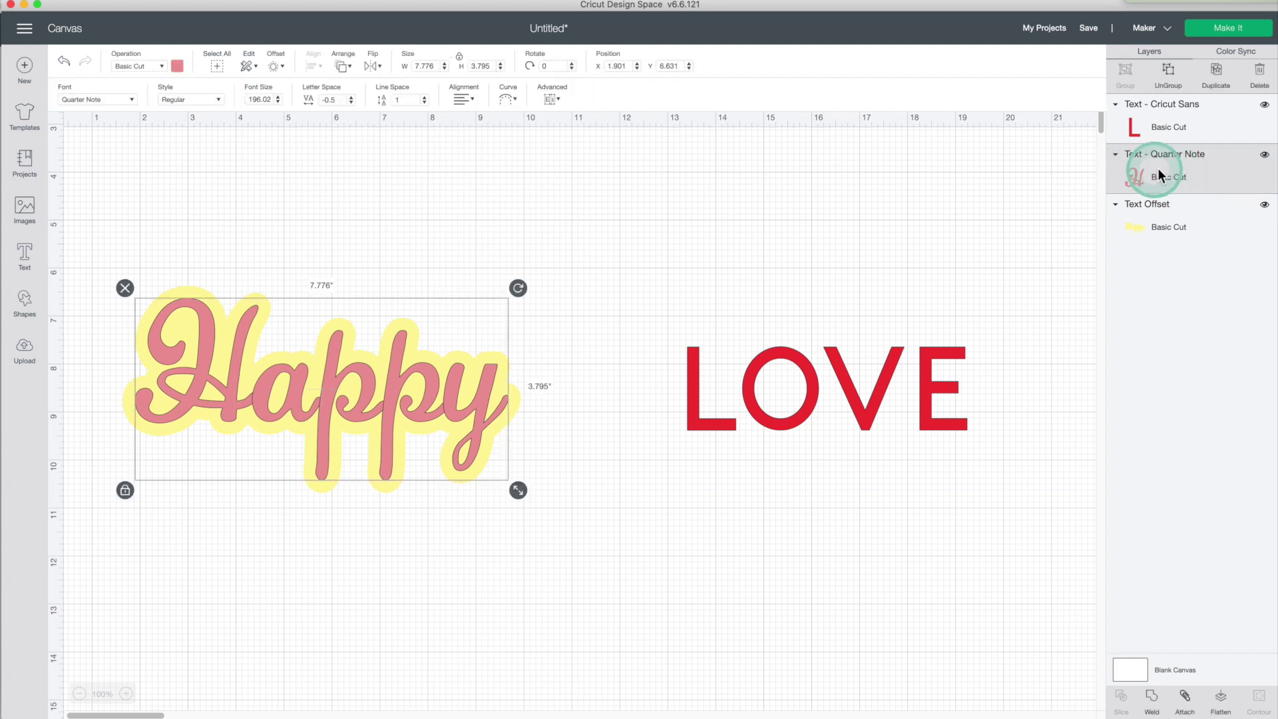
pyautogui.click(1156, 706)
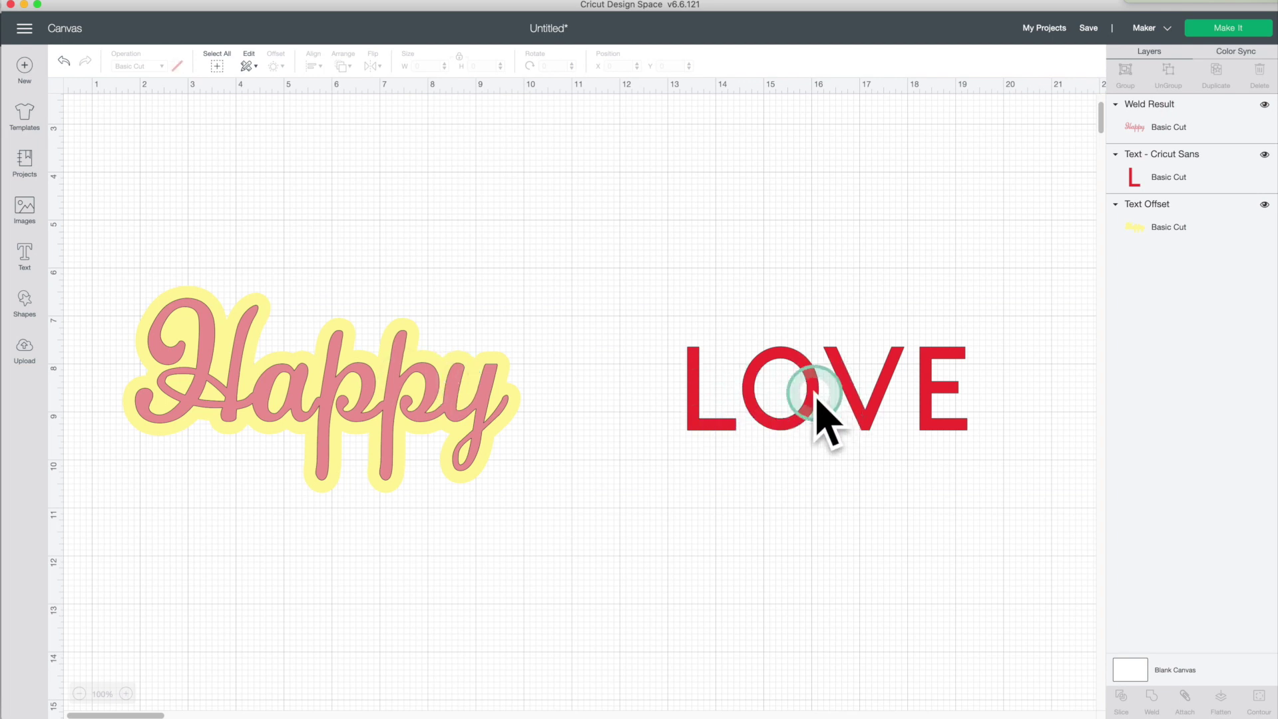
# Step: Add a square-cornered offset around the LOVE text
pyautogui.click(848, 398)
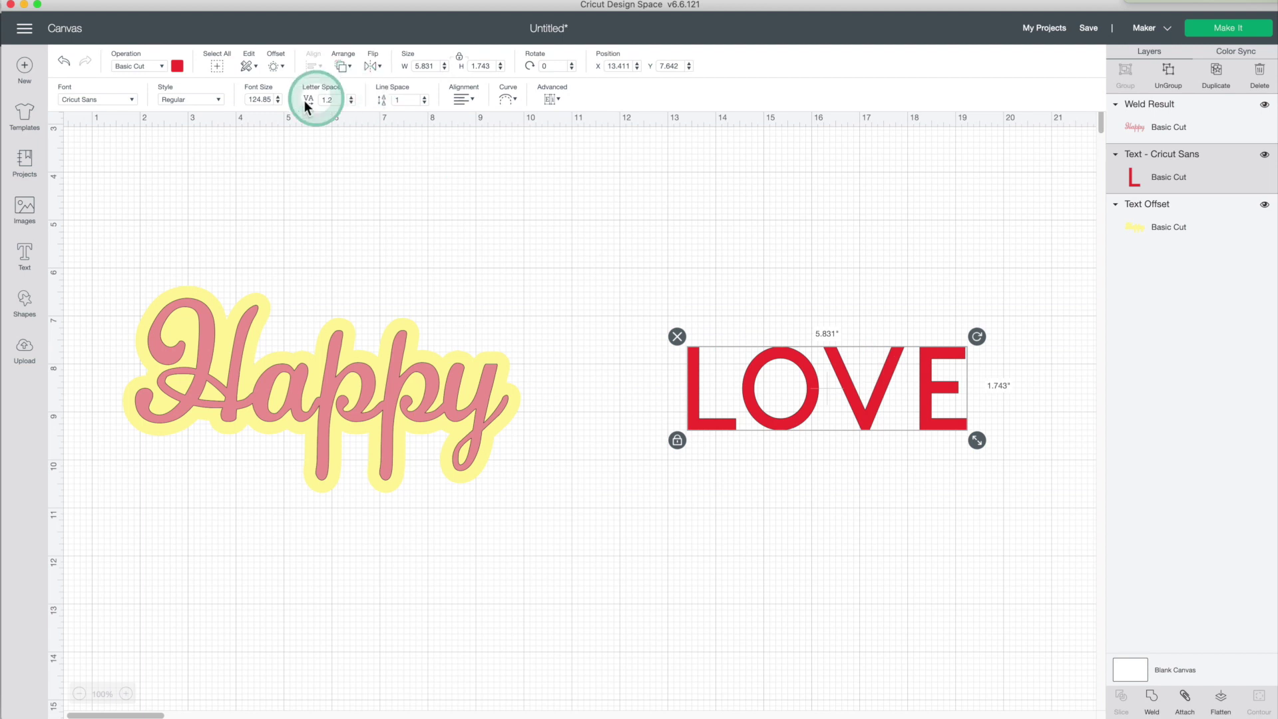
pyautogui.click(273, 66)
pyautogui.moveTo(257, 155); pyautogui.dragTo(258, 155)
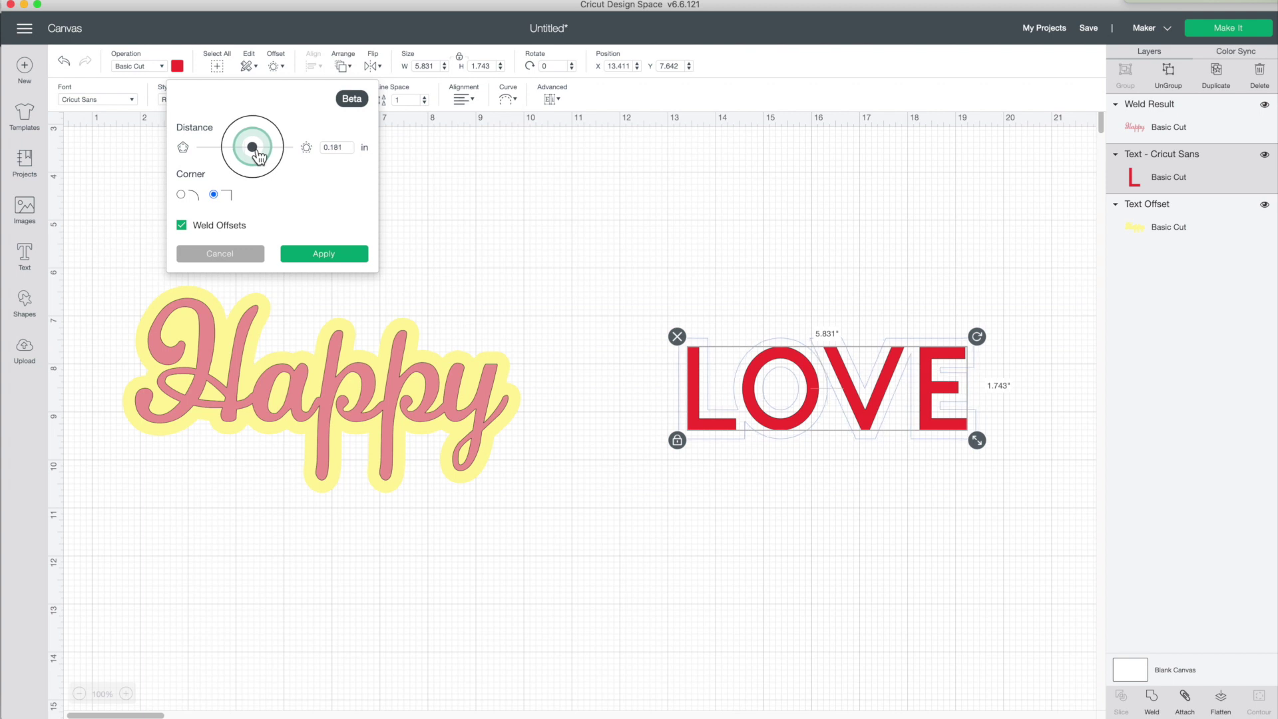
pyautogui.click(214, 190)
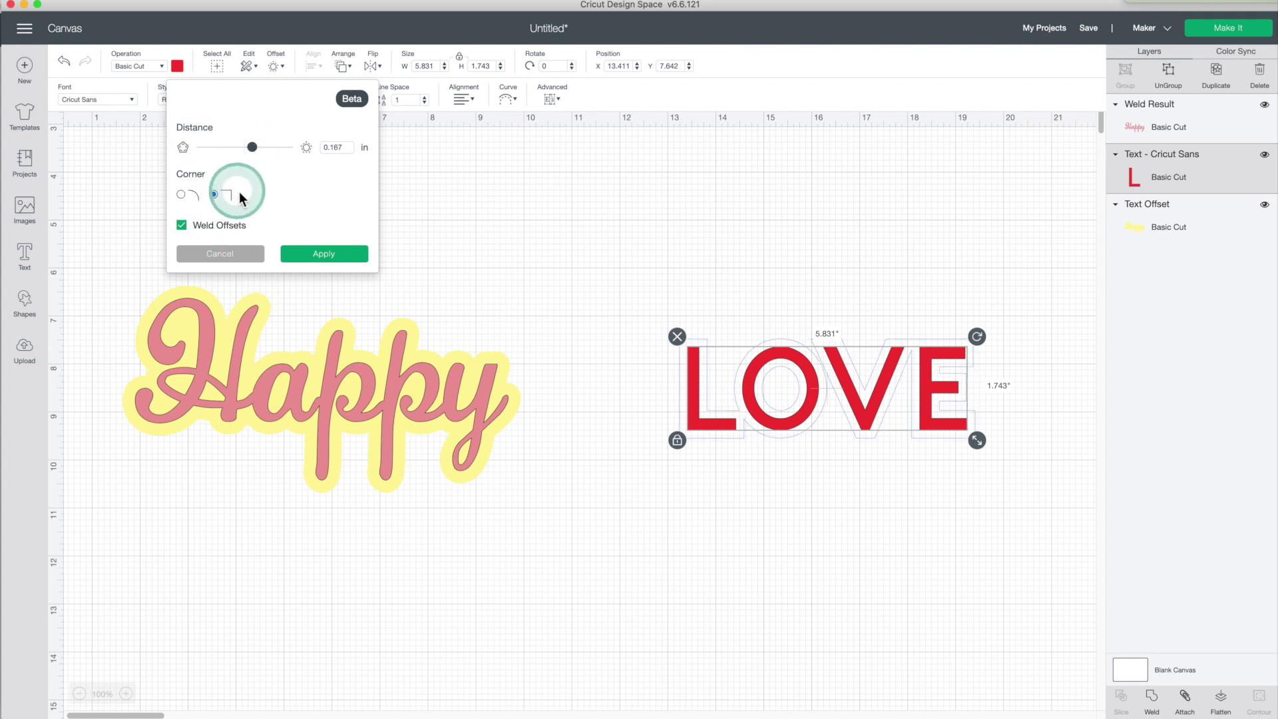
pyautogui.click(338, 254)
# Step: Colour the LOVE offset pink and open Hide Contour for it
pyautogui.click(1135, 213)
pyautogui.click(167, 69)
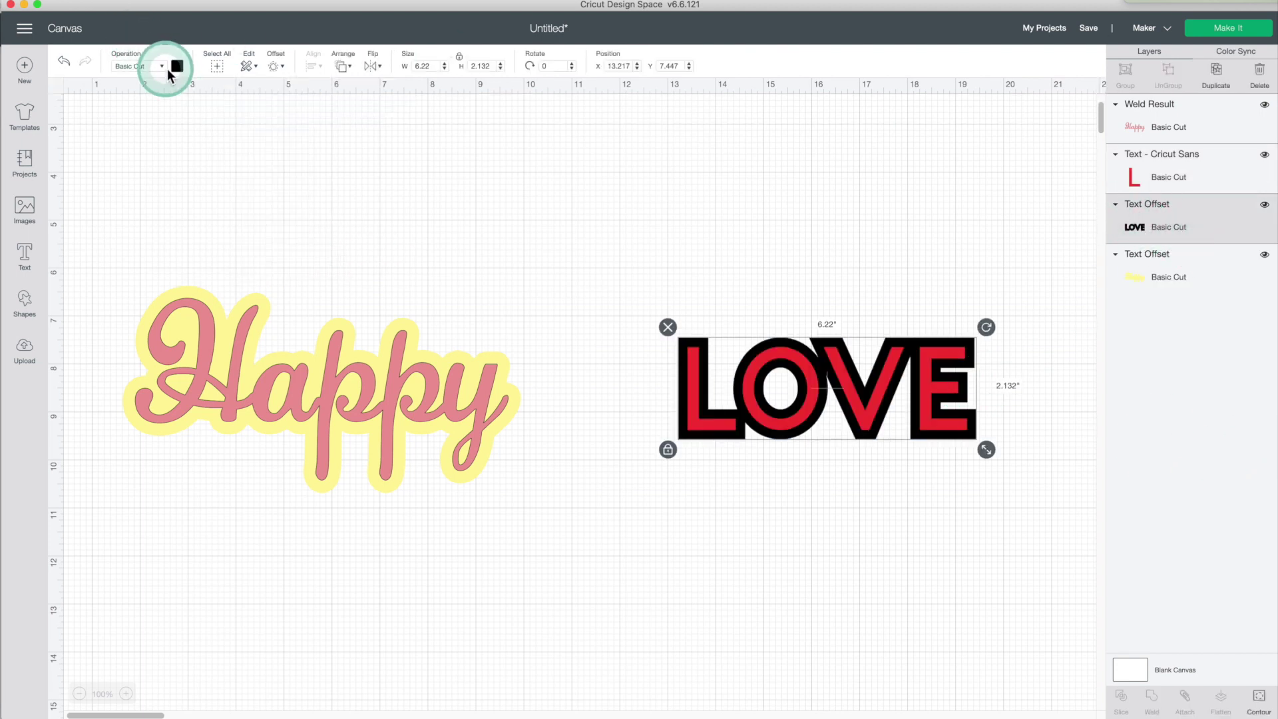
pyautogui.click(242, 127)
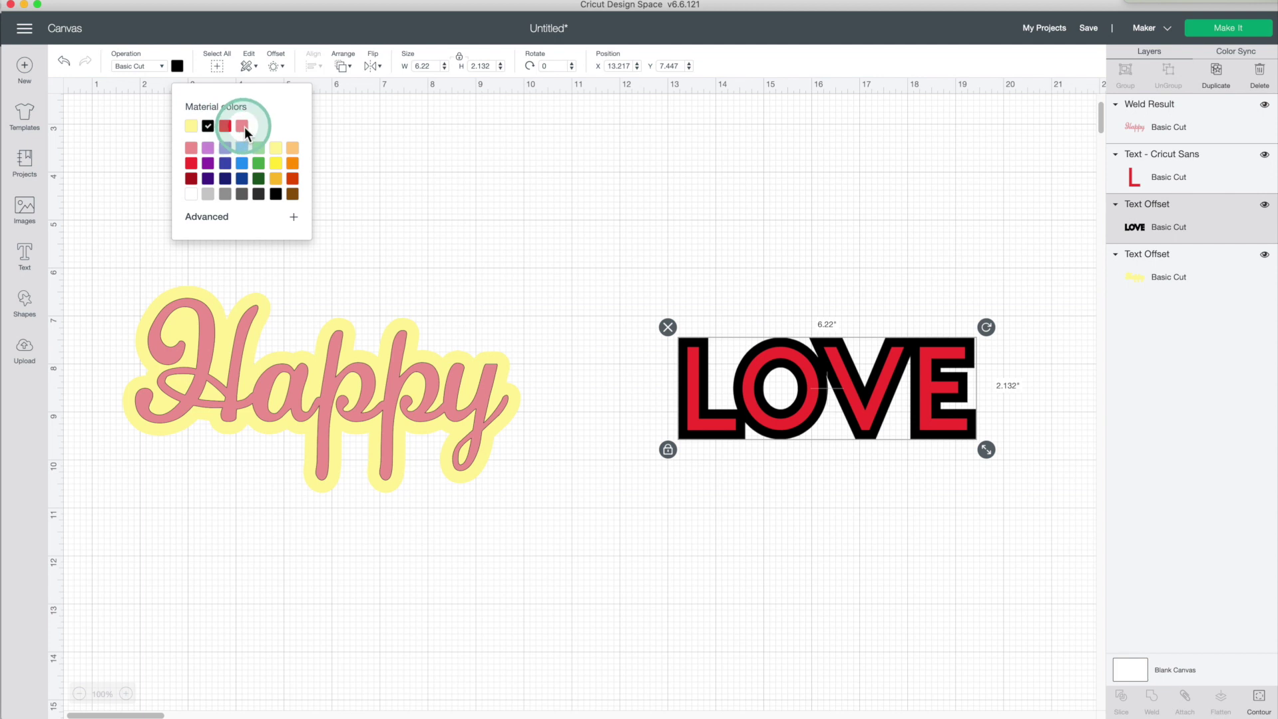
pyautogui.click(1041, 376)
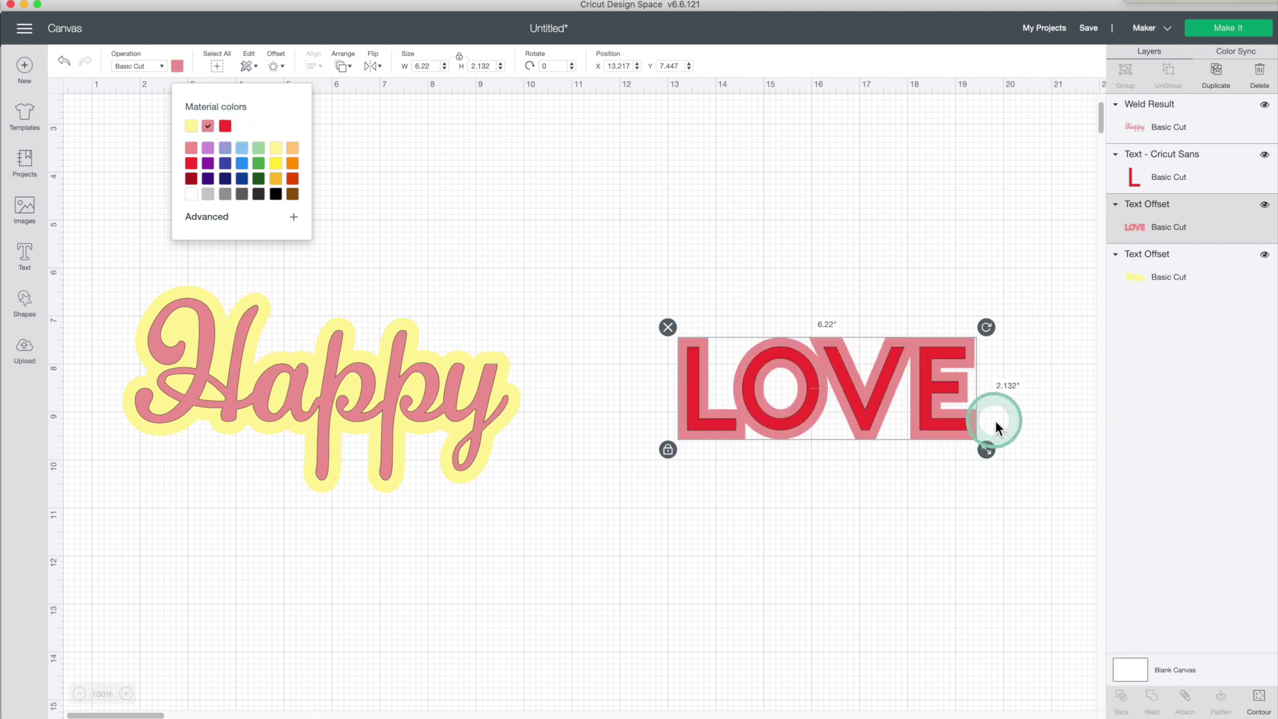
pyautogui.click(995, 420)
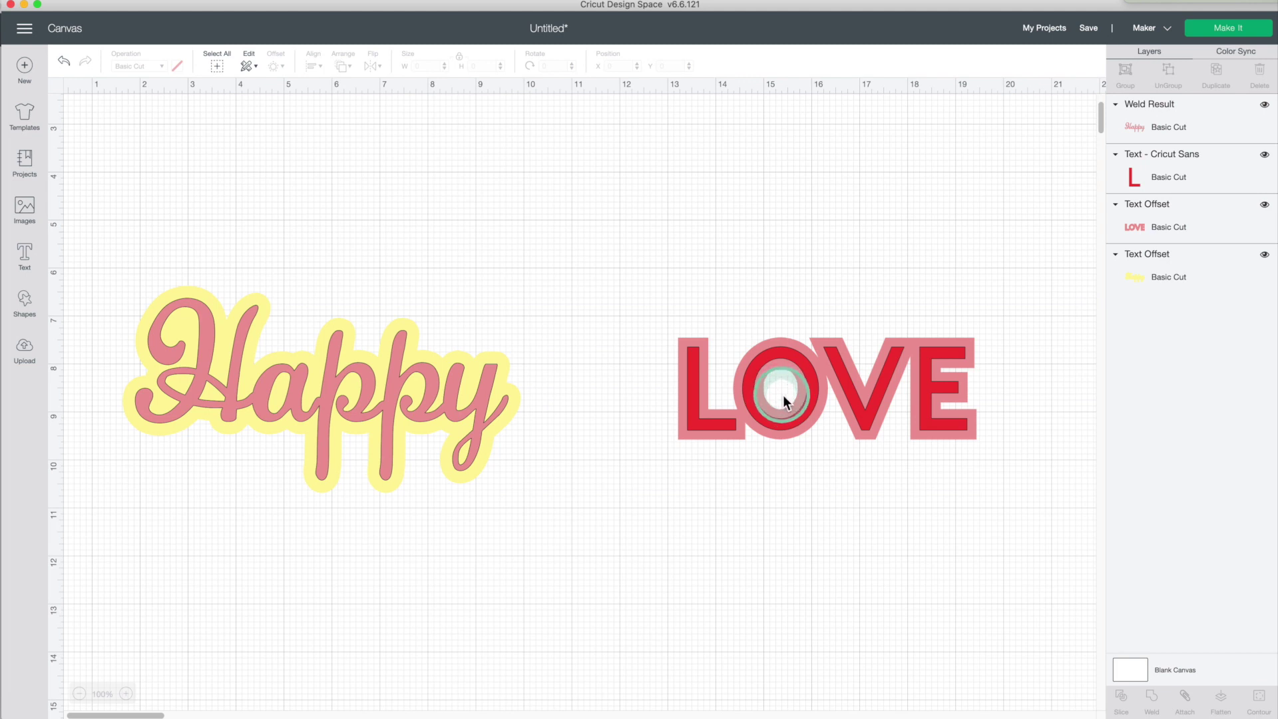
pyautogui.click(1163, 230)
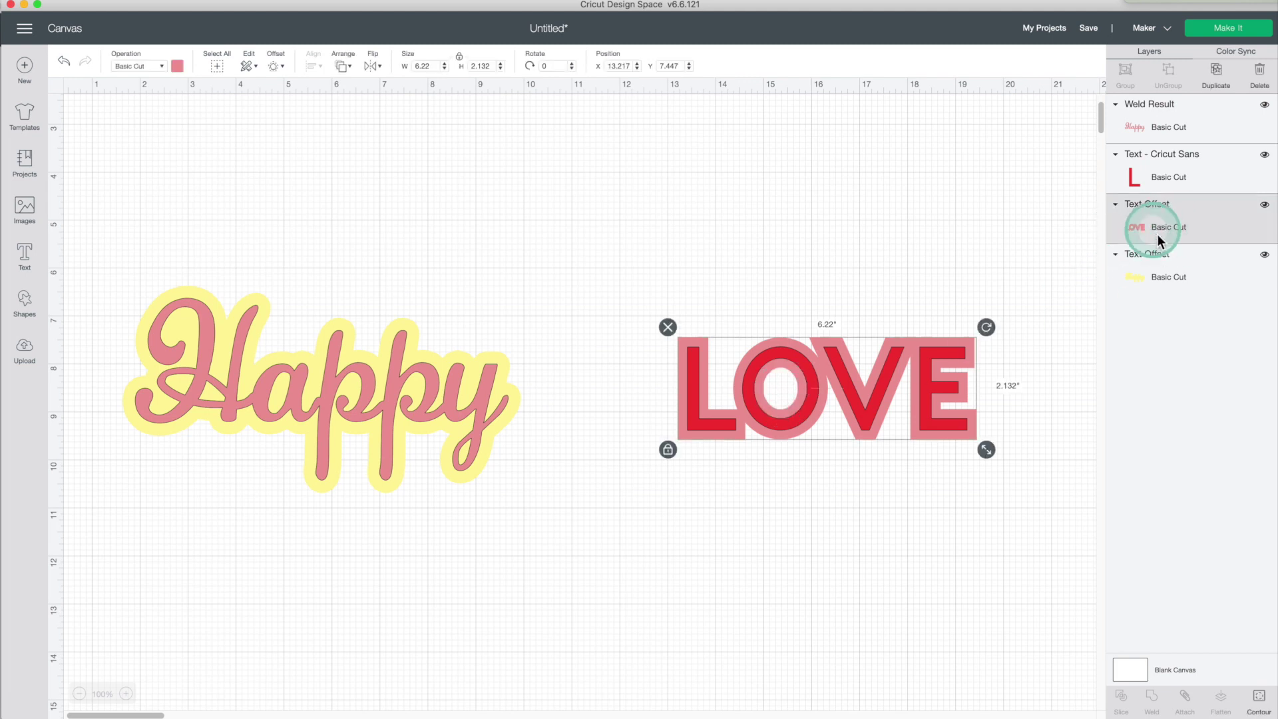
pyautogui.click(1258, 698)
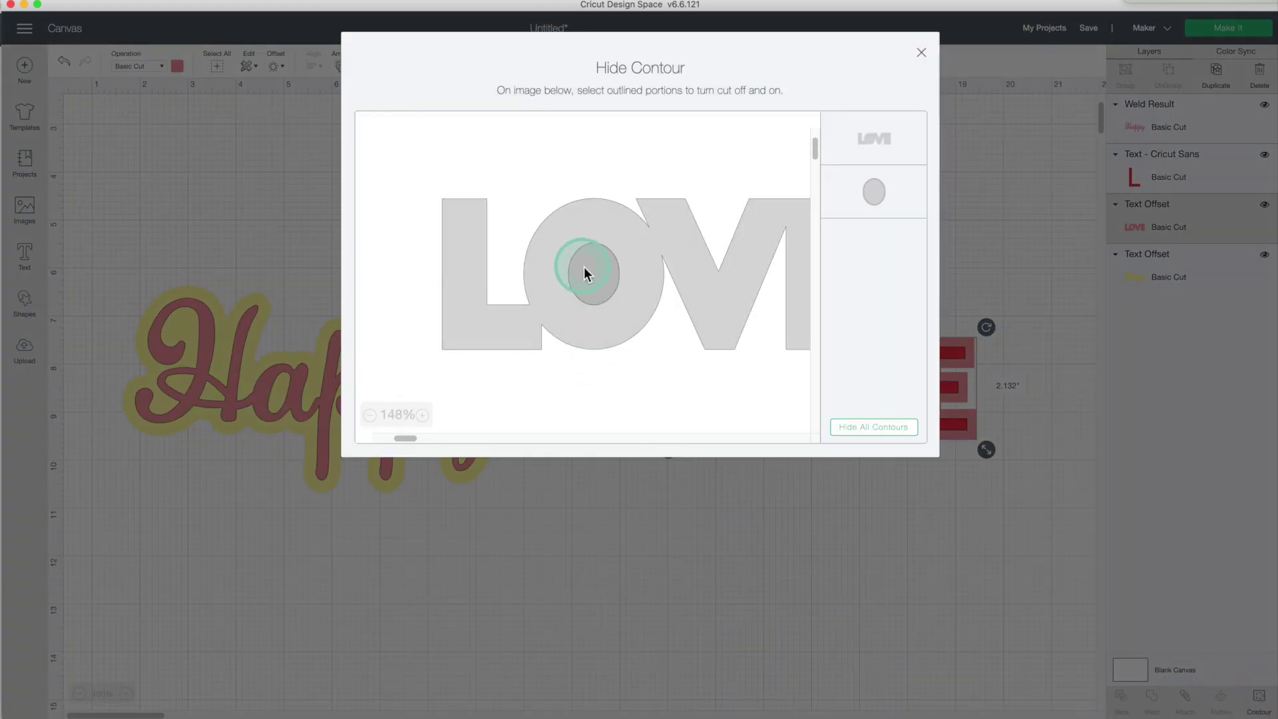